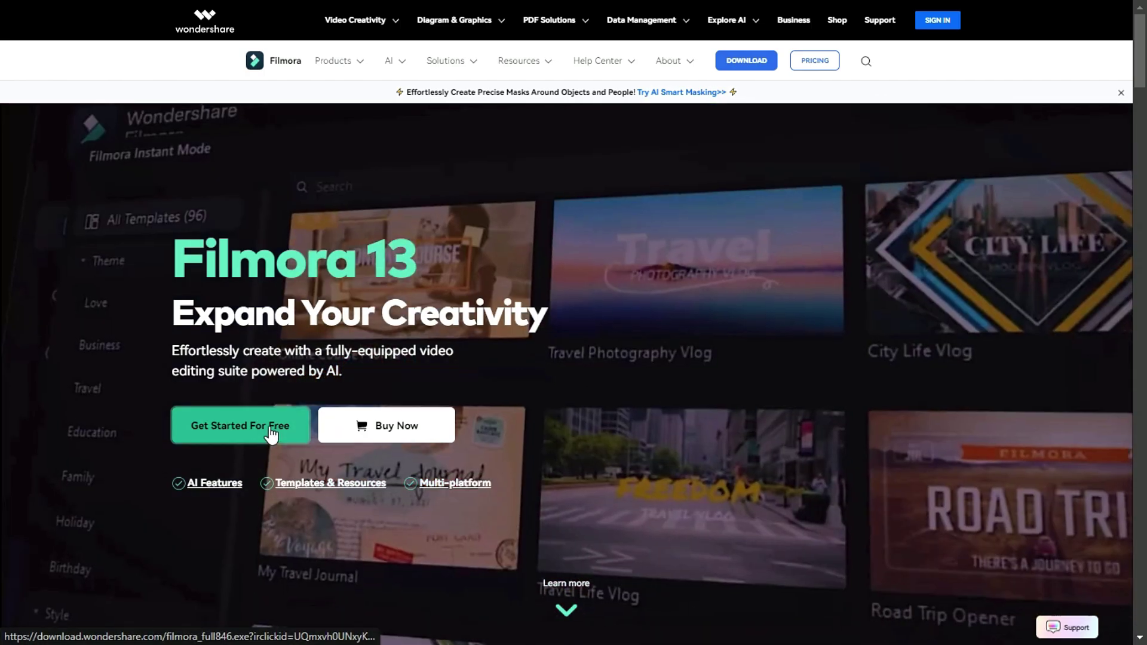
Download the free Filmora installer from the Wondershare site and save the file
click(271, 435)
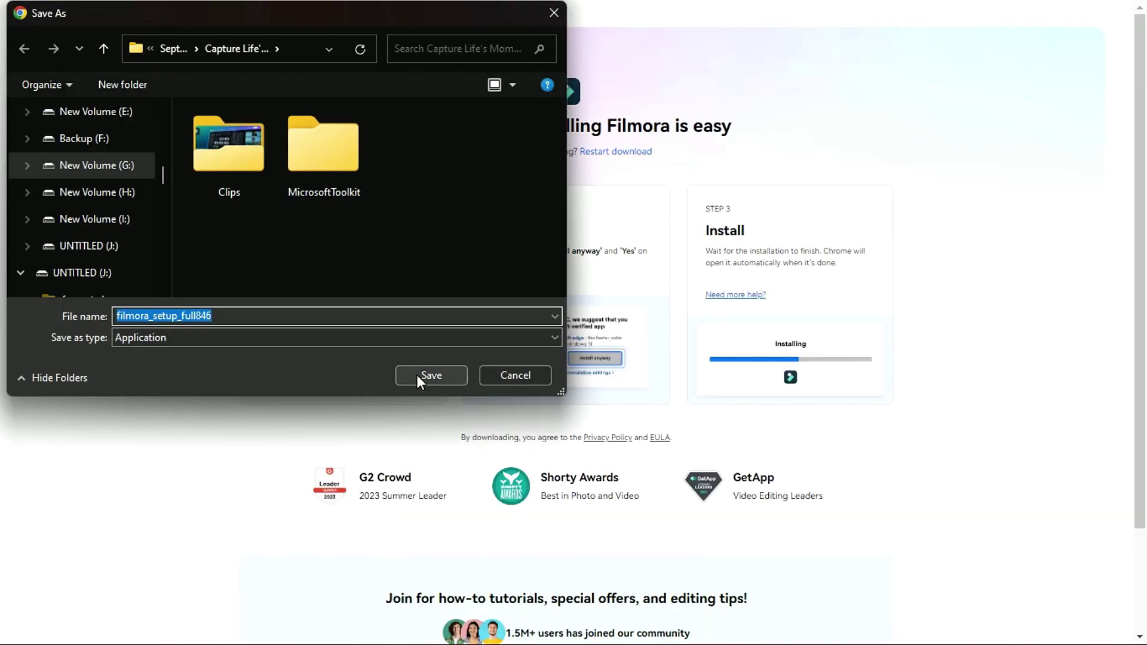
click(419, 379)
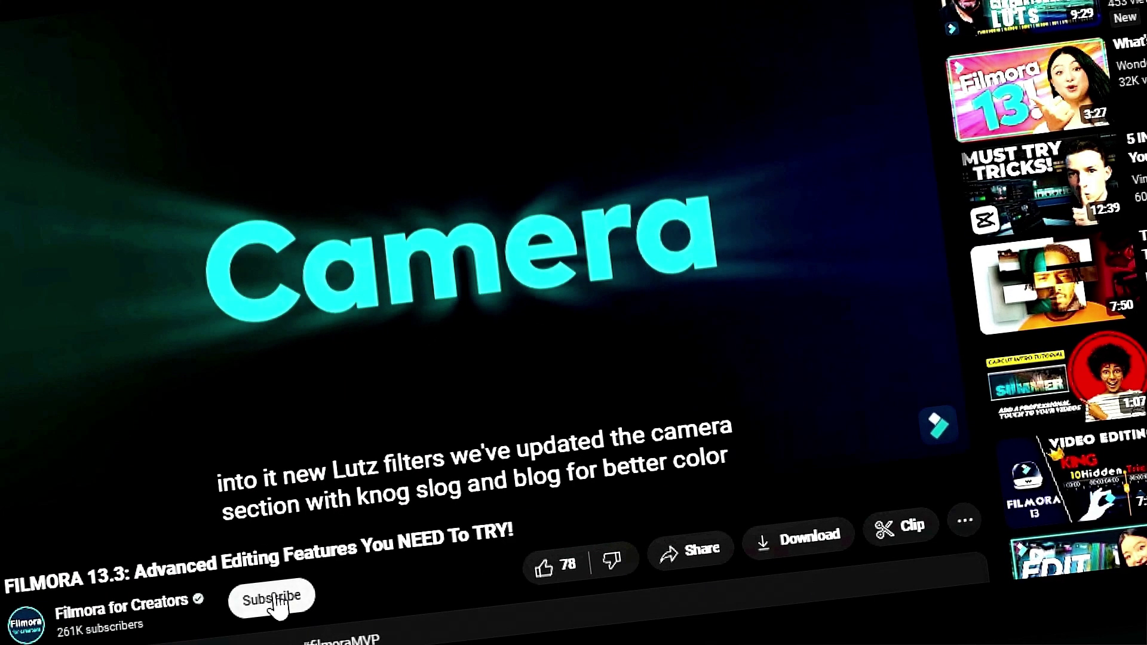
click(272, 595)
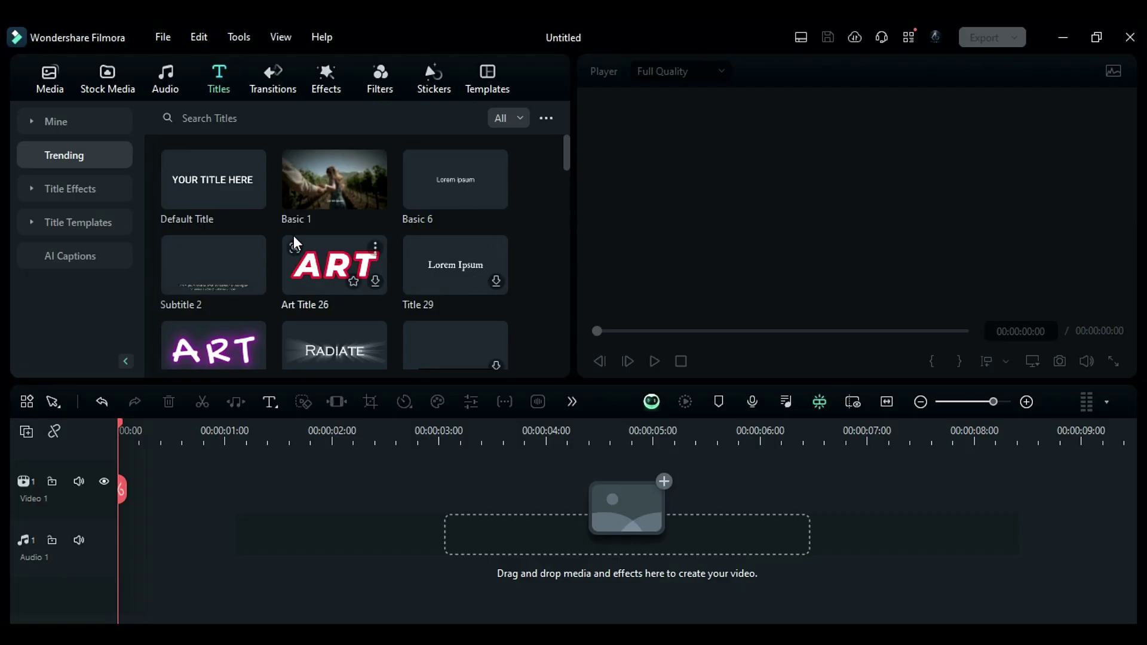
Add a default title to the timeline and retype its text as WIGGLE
drag(213, 180, 126, 499)
double_click(125, 499)
text(WIGGLE)
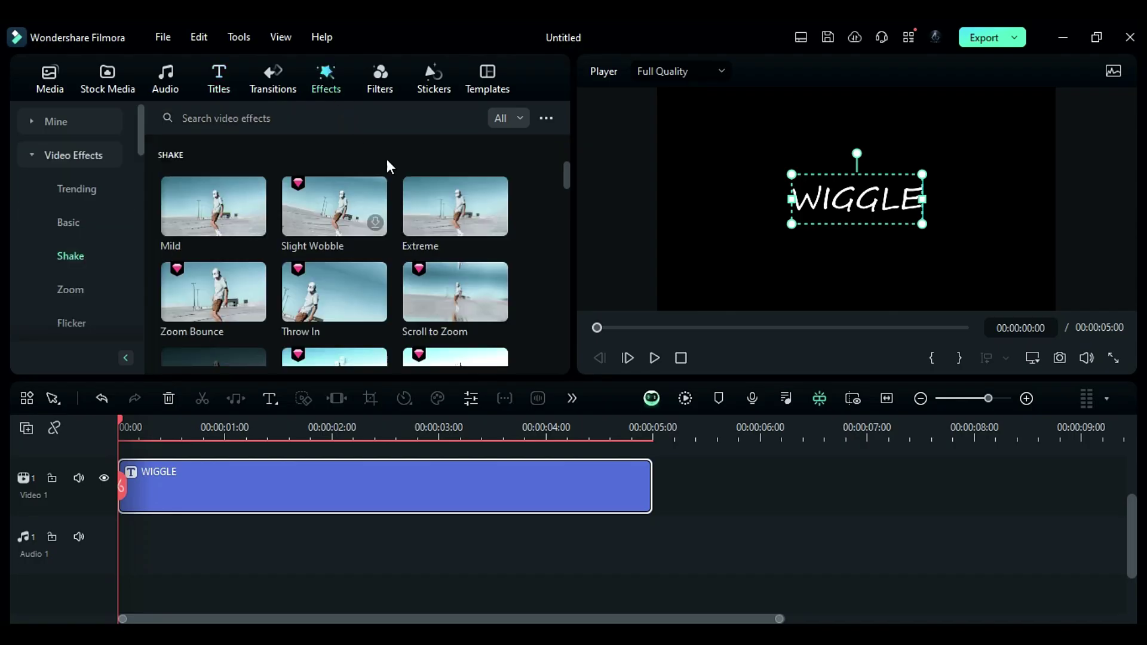
Layer the Extreme shake effect above the title with Position X and Y at 0.05
drag(435, 203, 187, 523)
double_click(184, 517)
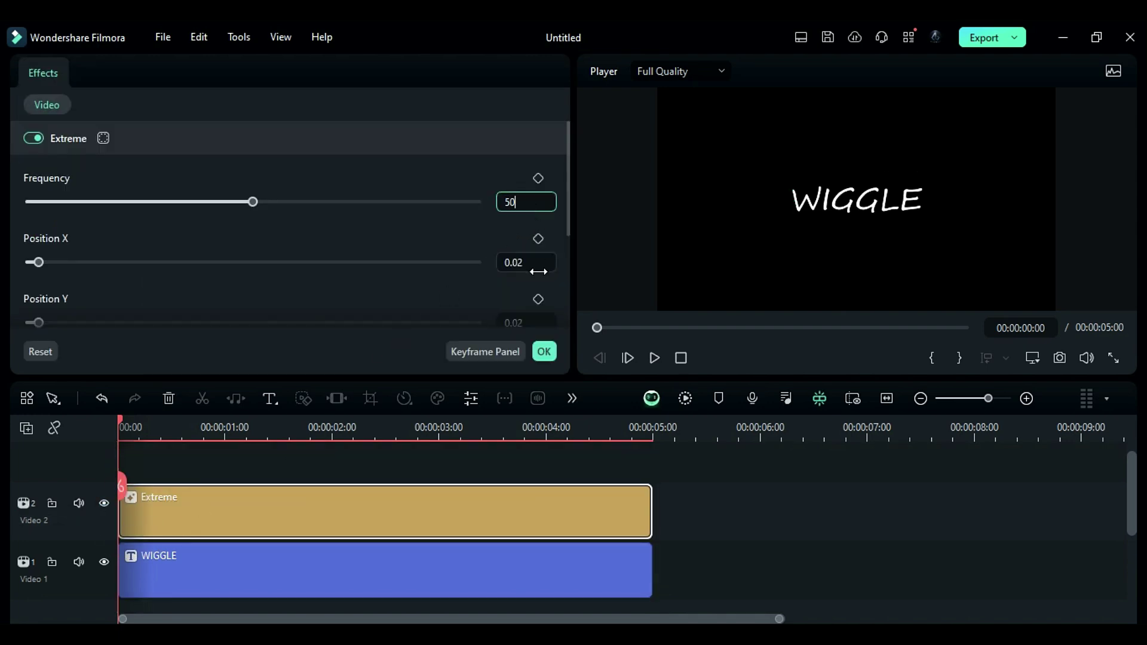
scroll(470, 296, down, 1)
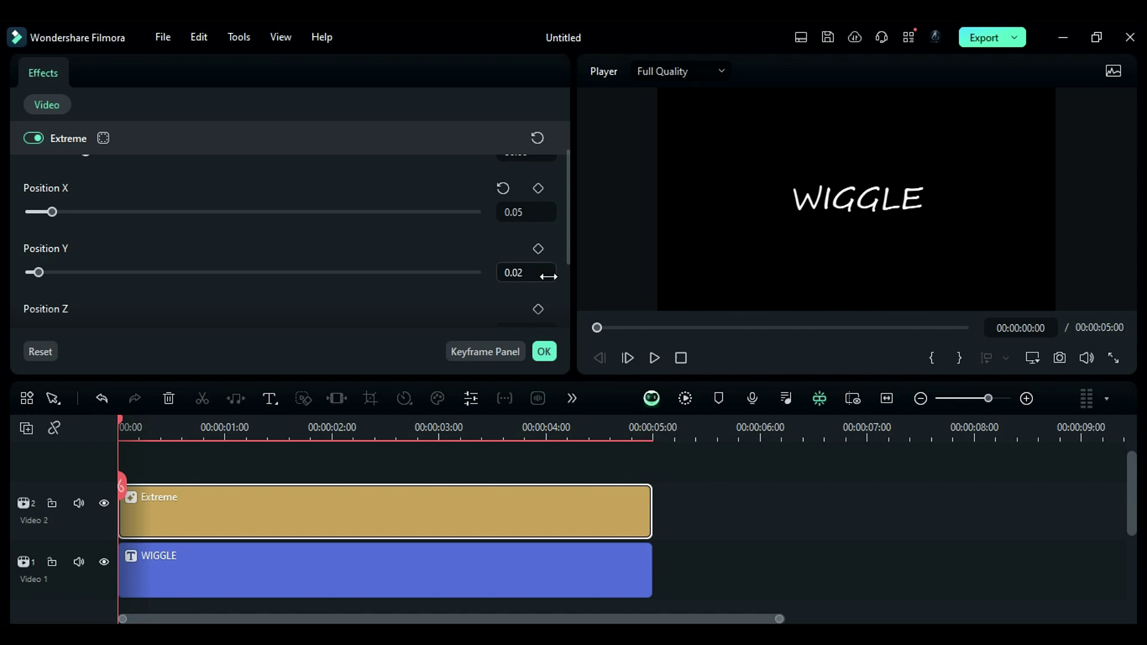
click(545, 273)
text(0)
key(Return)
scroll(452, 258, down, 1)
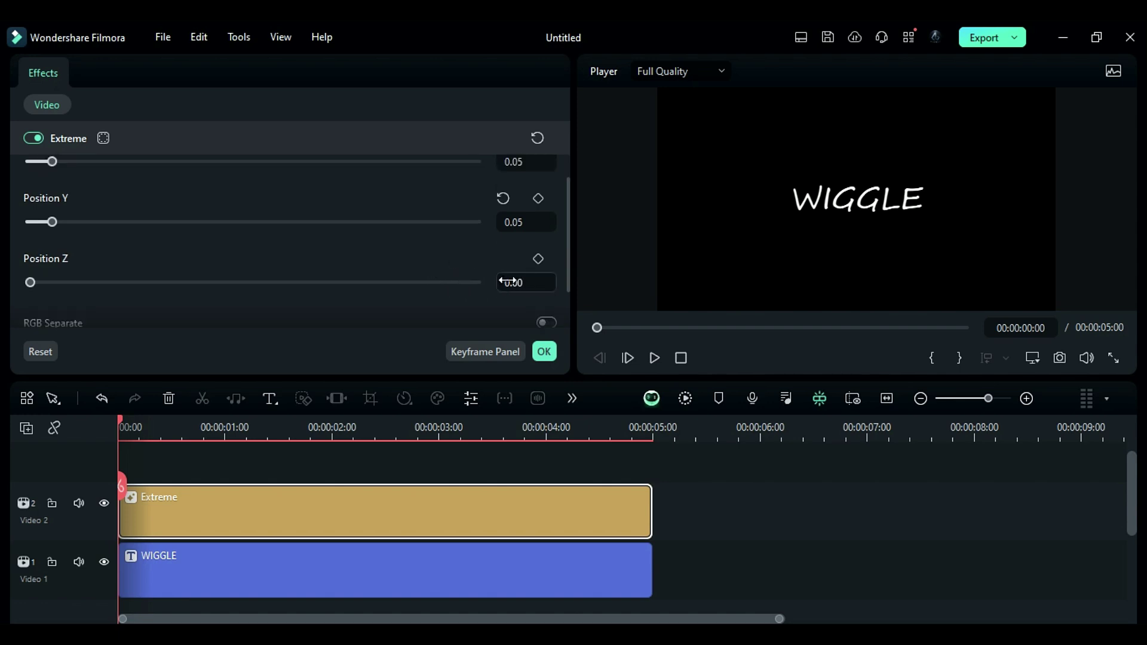
click(515, 280)
scroll(445, 246, down, 1)
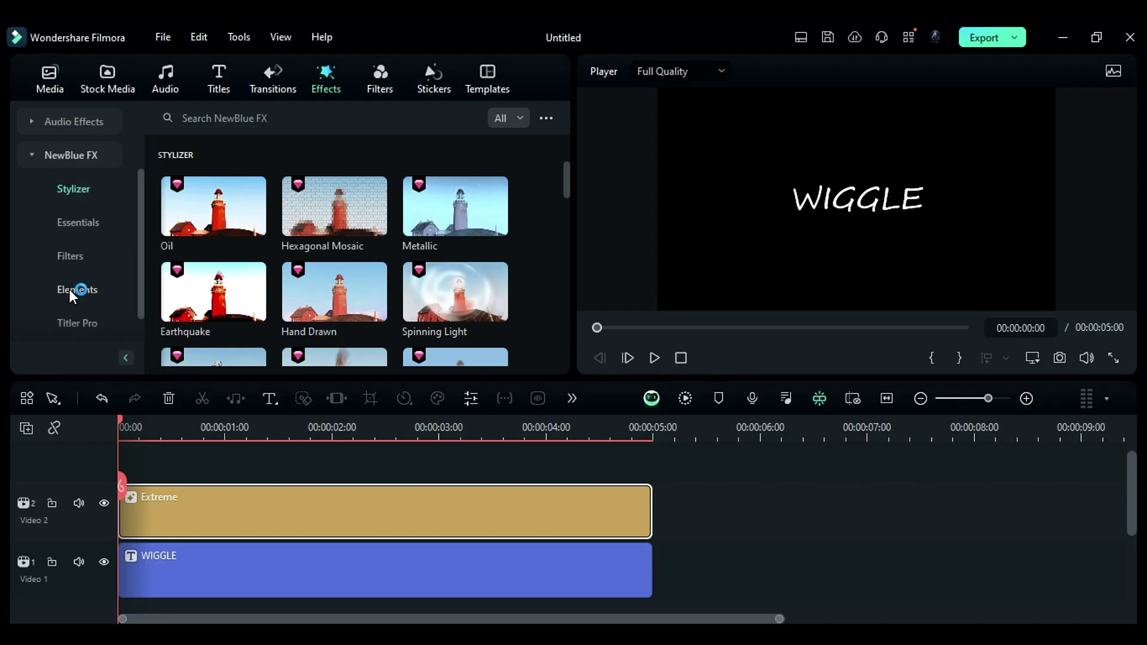
Add the NewBlue FX Frame Rate filter at 5 fps with 0% crossfade, then render and play
click(85, 259)
scroll(217, 245, down, 2)
scroll(217, 245, down, 1)
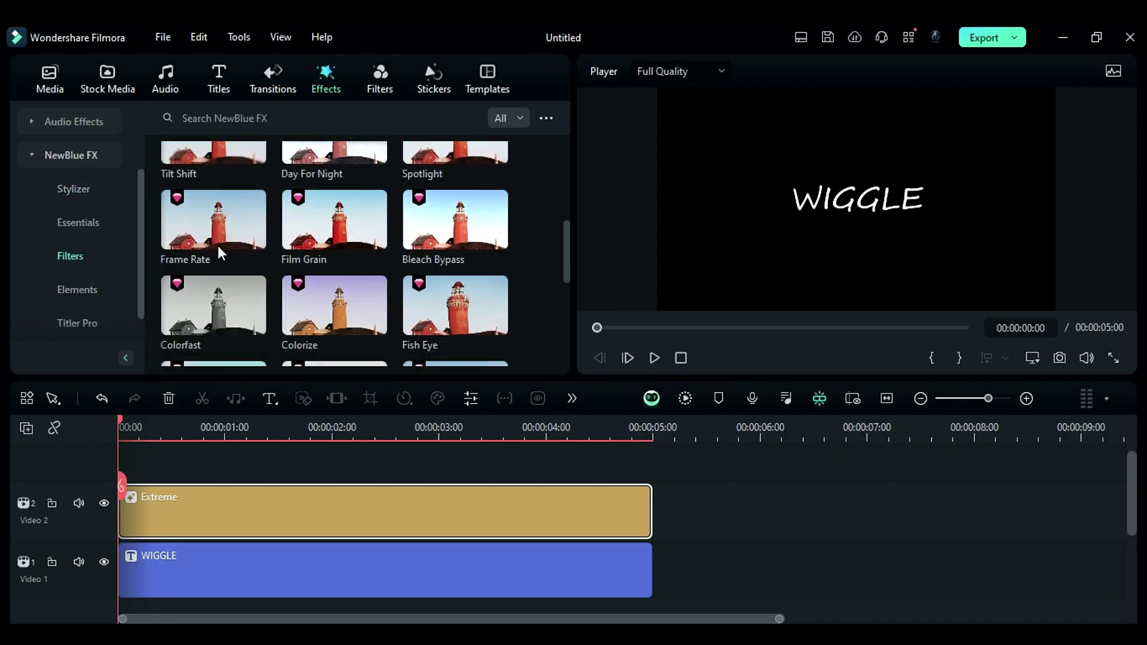
drag(206, 215, 126, 472)
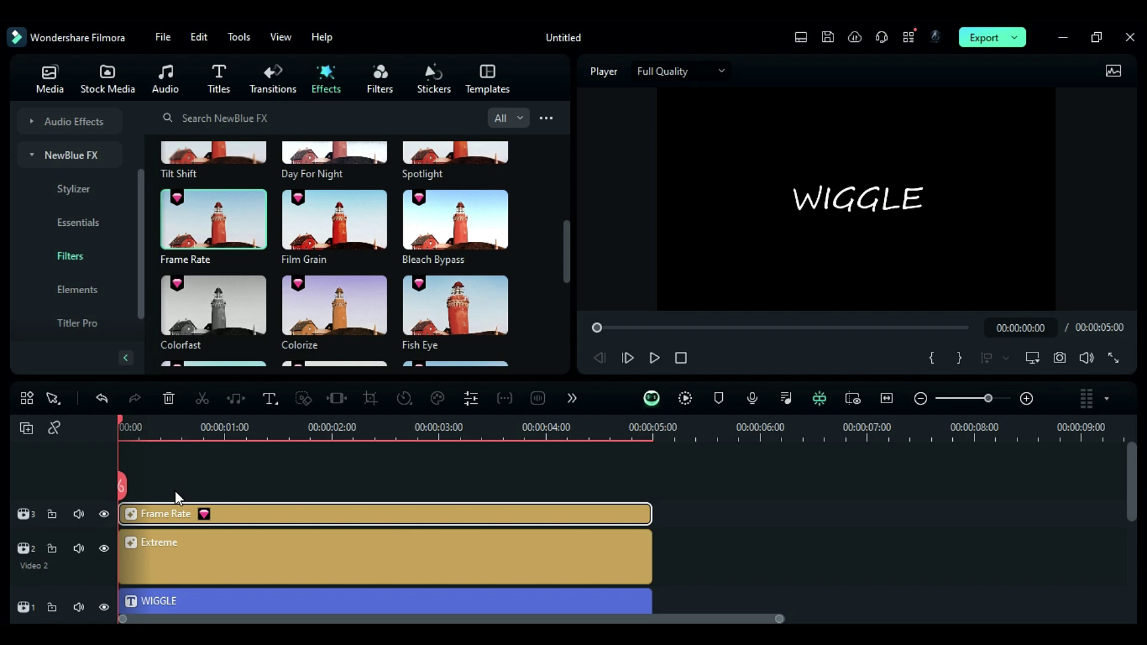
double_click(194, 518)
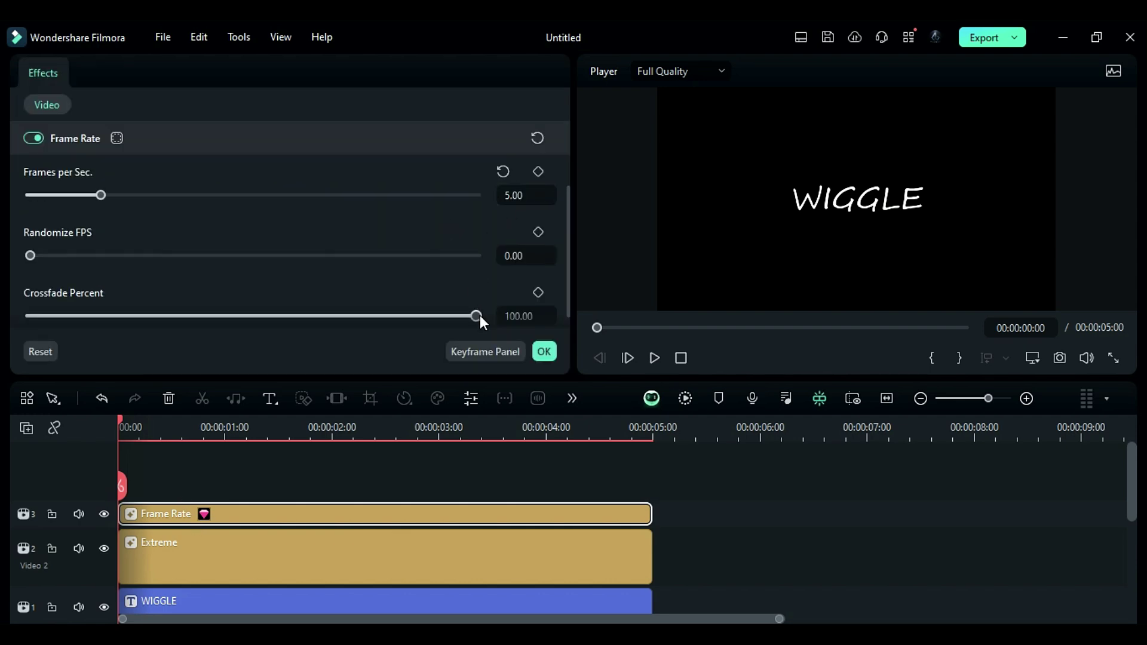
drag(479, 314, 41, 321)
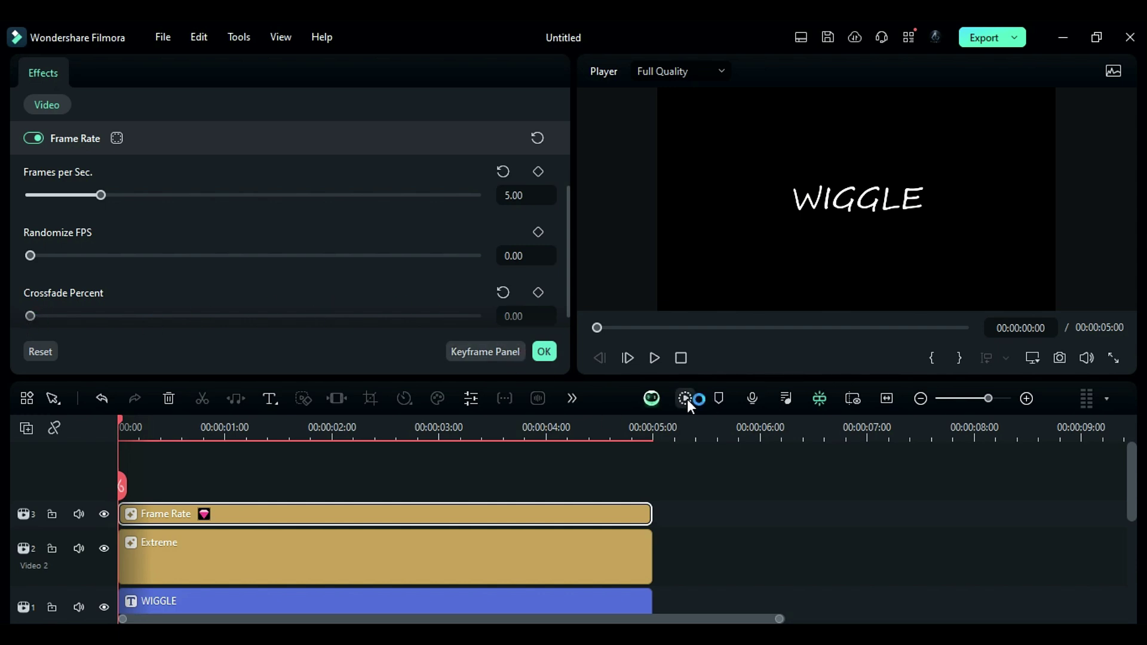
click(686, 399)
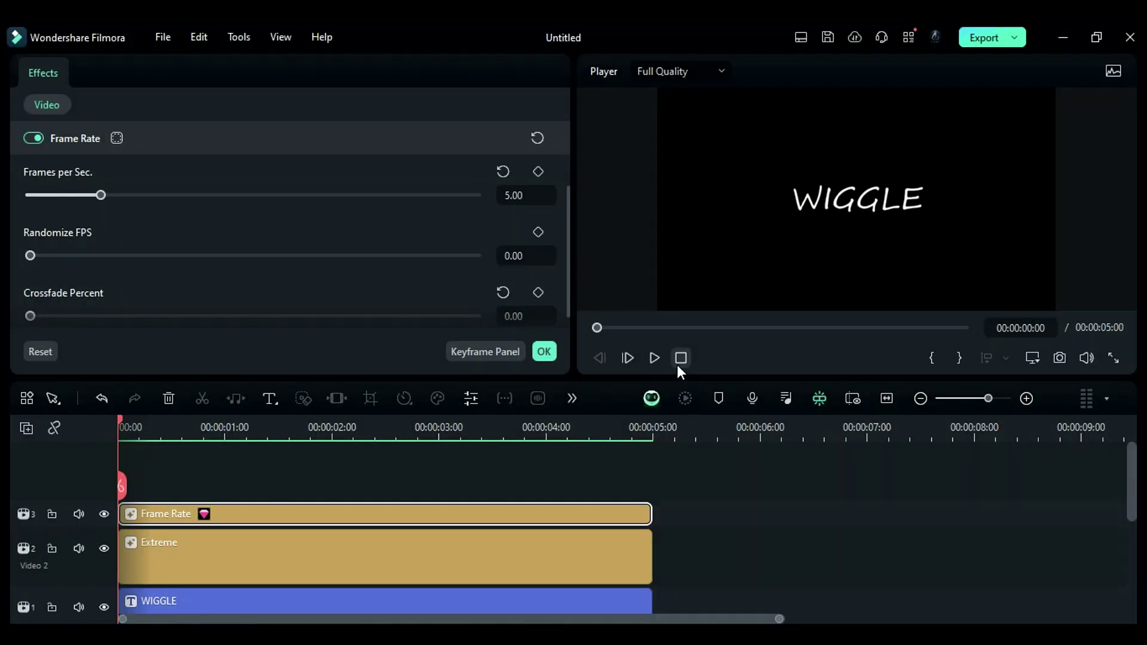
click(654, 357)
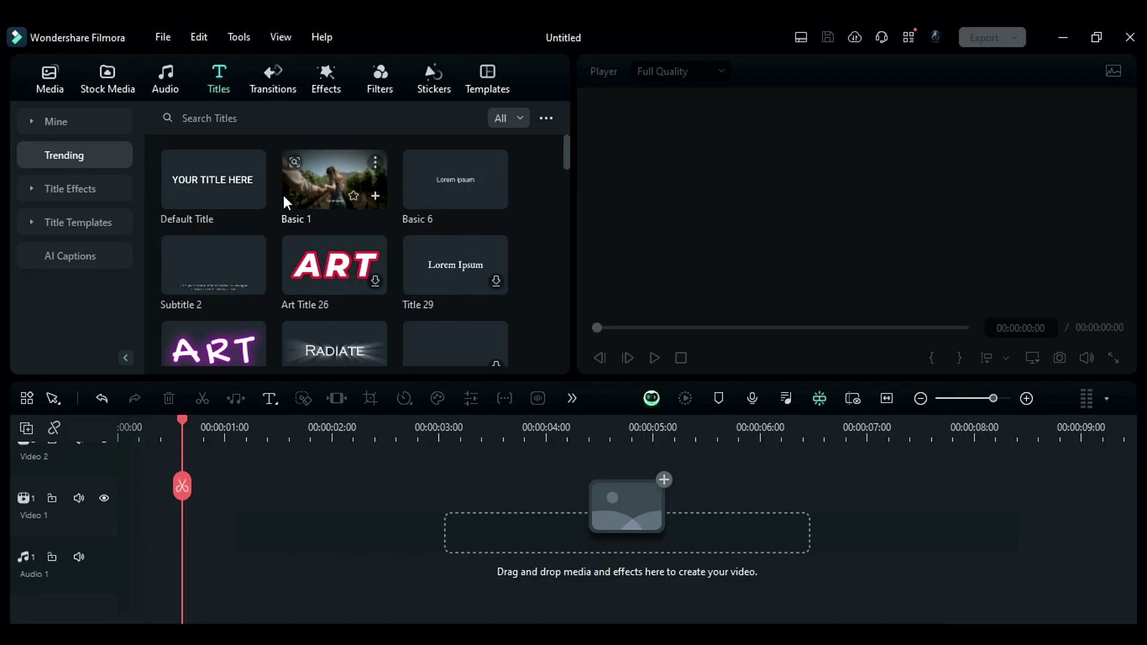
Add a default title and trim it to one second
click(254, 196)
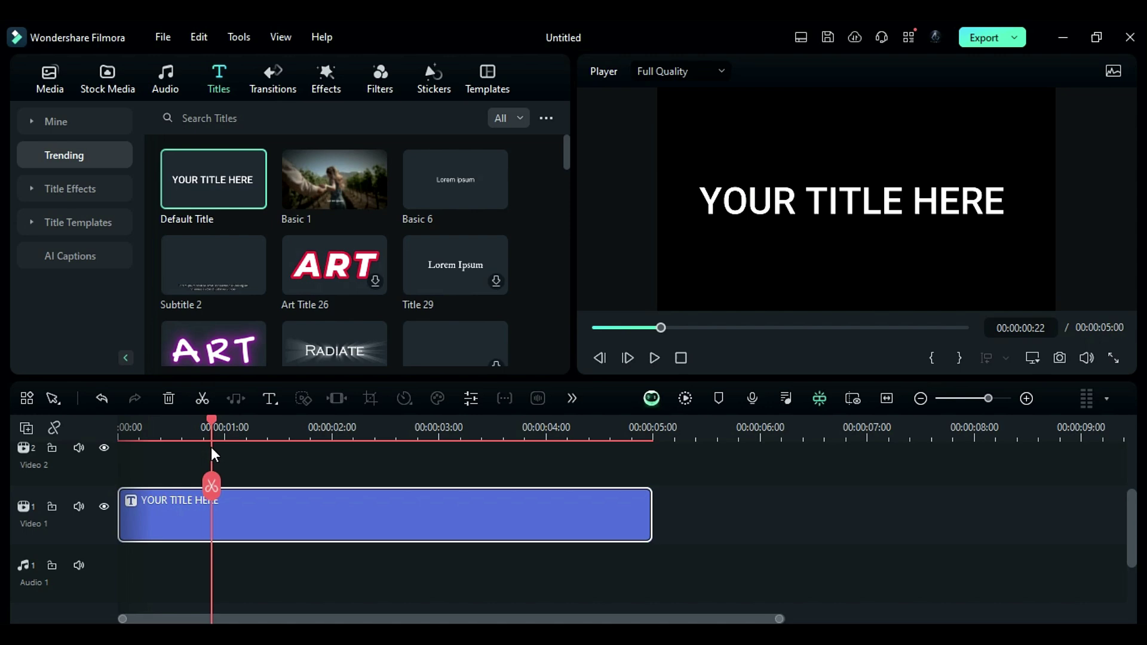
click(225, 485)
key(Delete)
click(159, 456)
double_click(155, 513)
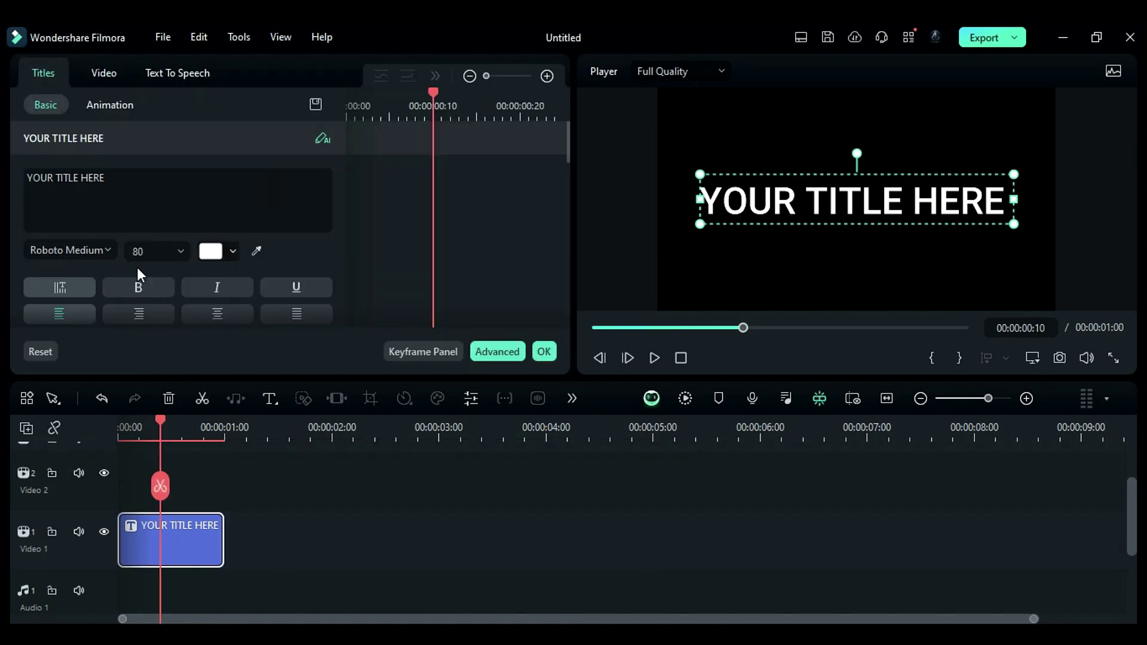
Make the title read 'mrbeast' in Komika Axis size 125, with MR coloured pink
click(89, 250)
text(KOMI)
click(89, 311)
triple_click(36, 179)
text(mrbeast)
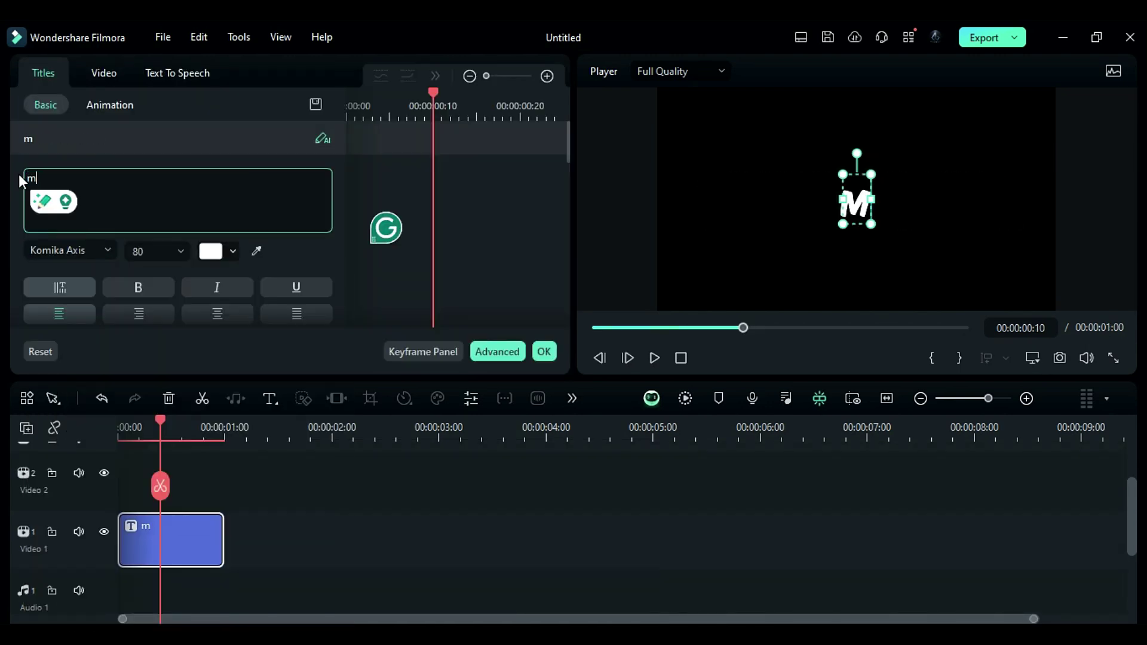
click(179, 251)
click(165, 337)
drag(27, 178, 43, 177)
click(298, 405)
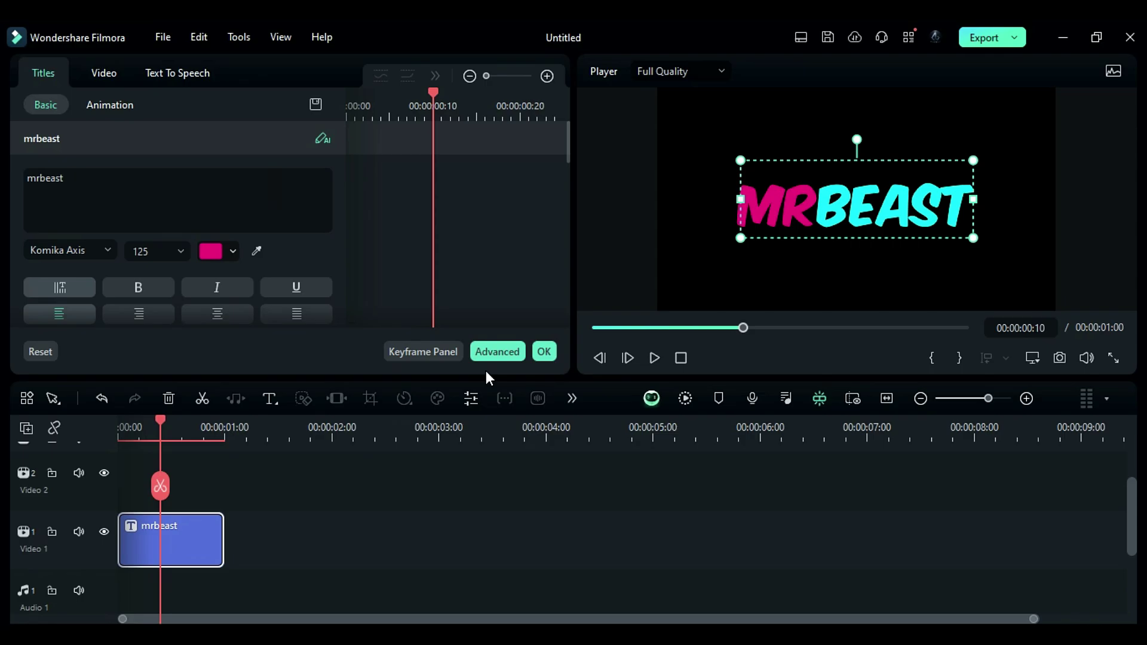
Turn on an outline around the title in the advanced text settings
click(495, 352)
scroll(759, 365, down, 3)
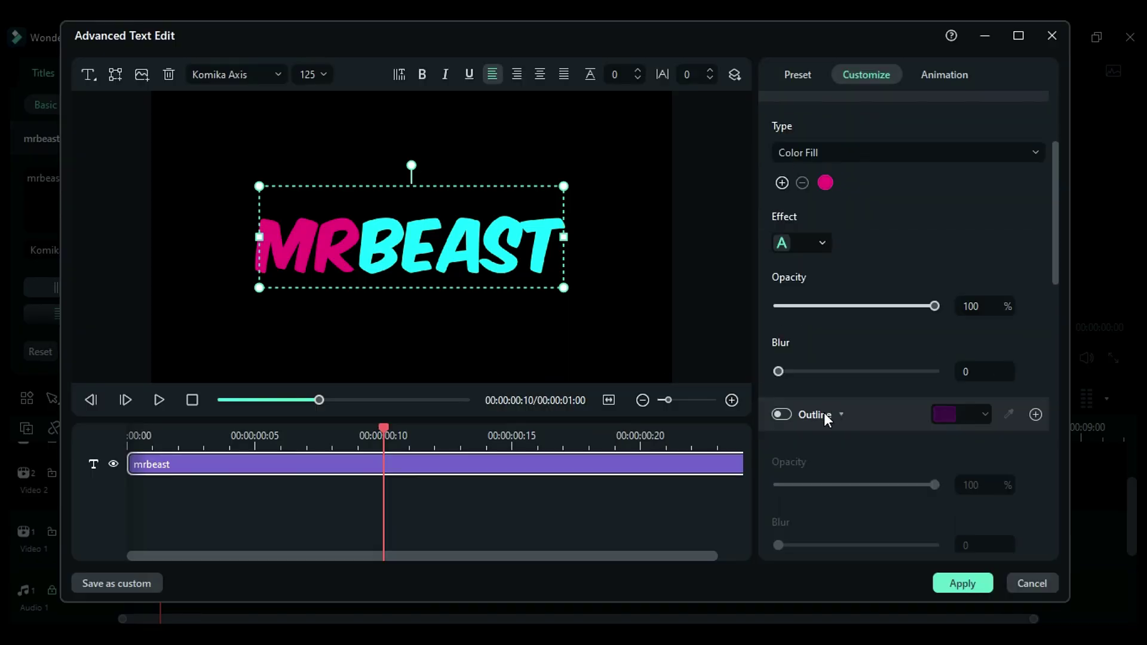
click(782, 415)
scroll(867, 478, down, 2)
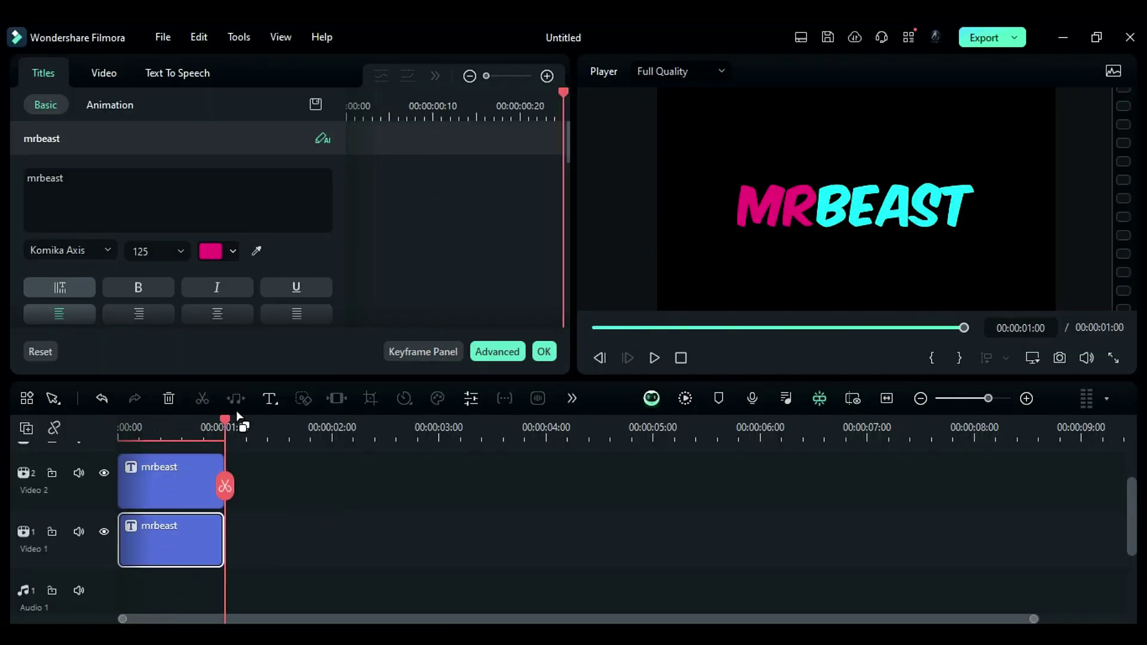
Keyframe the title from its start to 175% scale and 0 opacity at 15 frames
drag(224, 418, 116, 425)
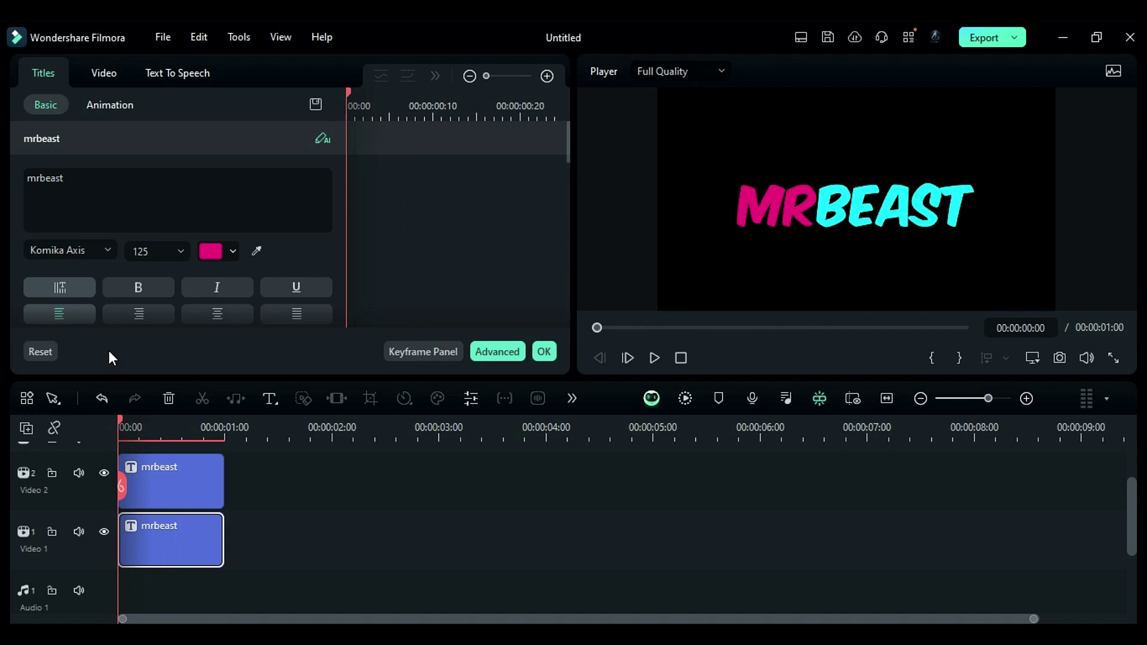
click(100, 73)
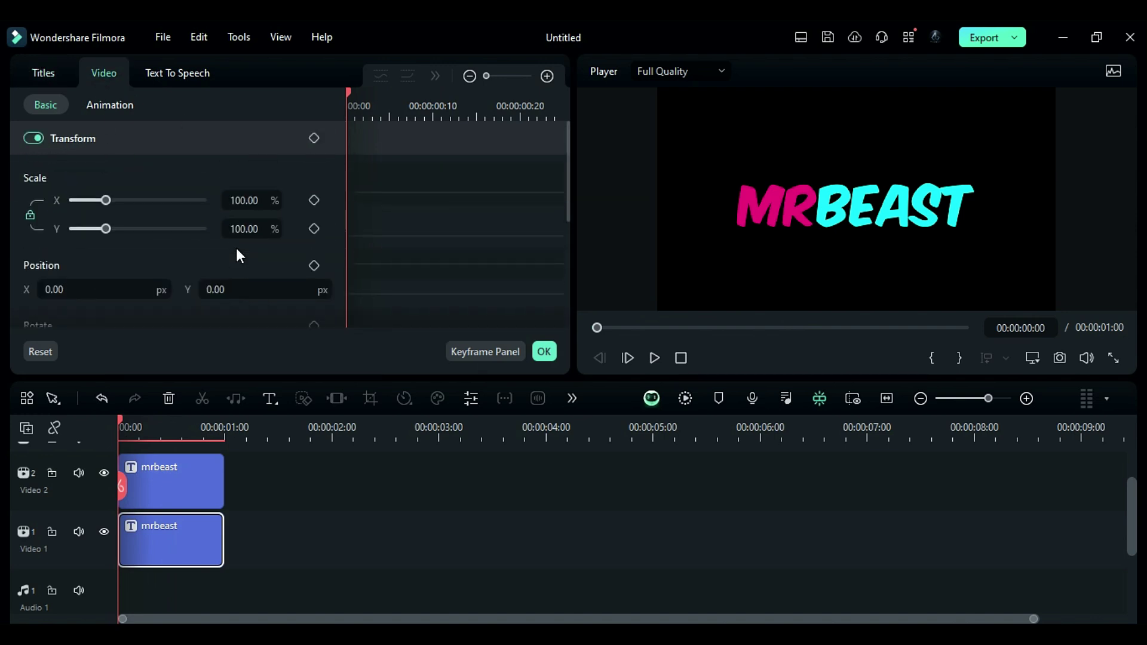
click(315, 229)
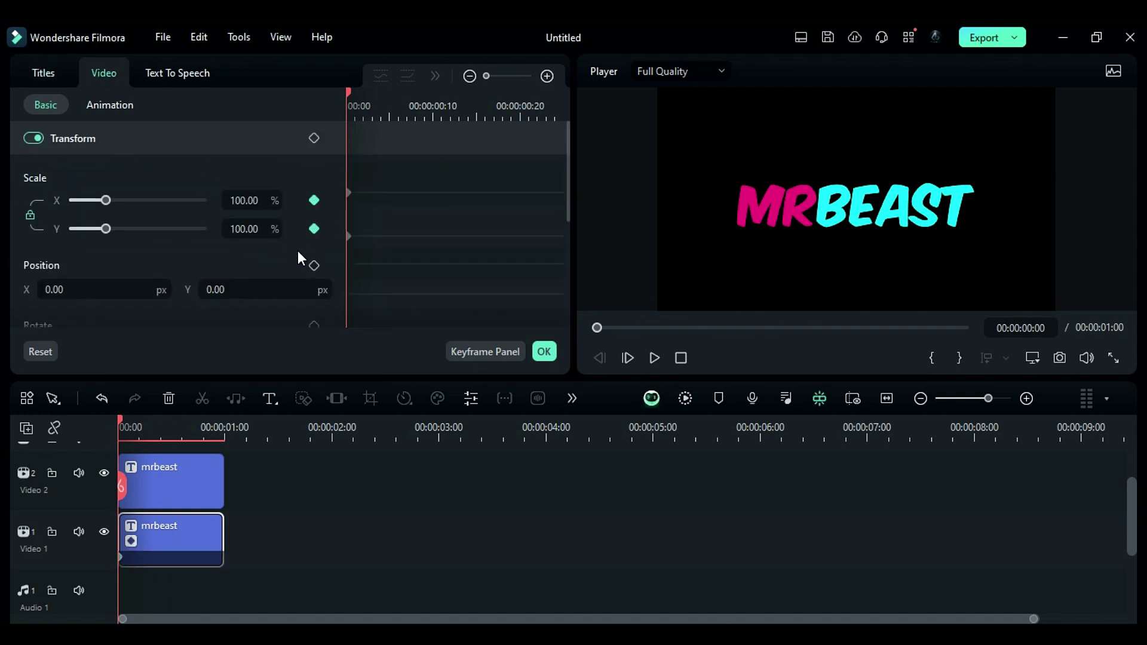
scroll(298, 250, down, 5)
scroll(305, 269, up, 5)
click(173, 429)
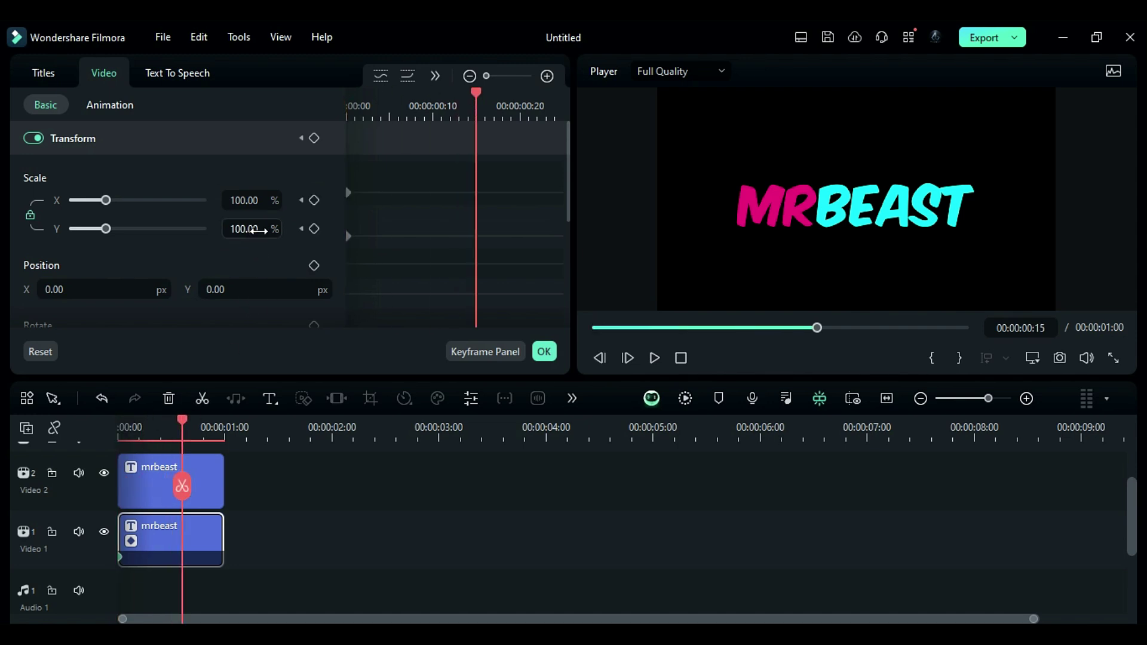
drag(258, 231, 281, 231)
scroll(202, 300, down, 5)
drag(250, 305, 23, 313)
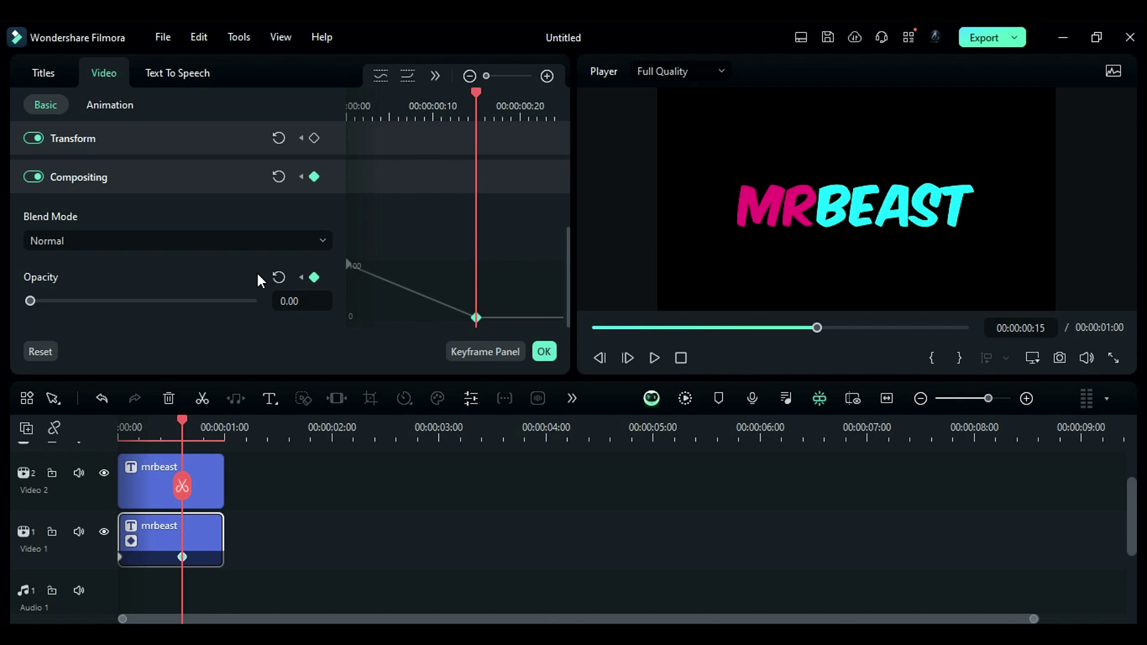
scroll(349, 257, up, 5)
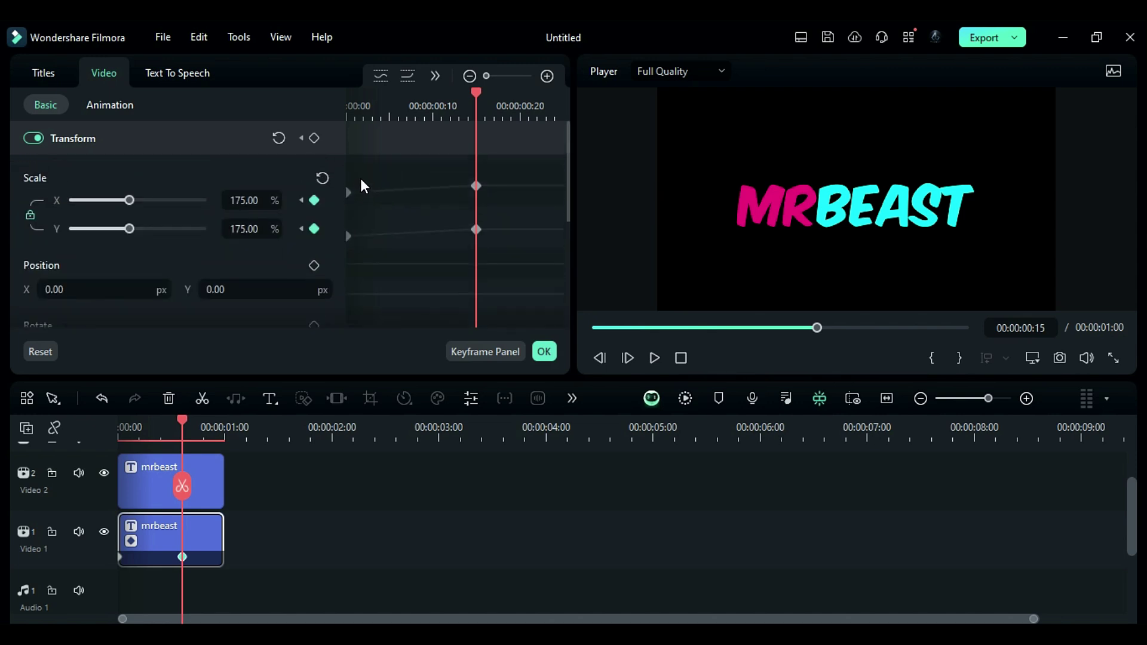
Ease in the scale keyframes, ease out the opacity keyframe, and select the title clips
click(435, 77)
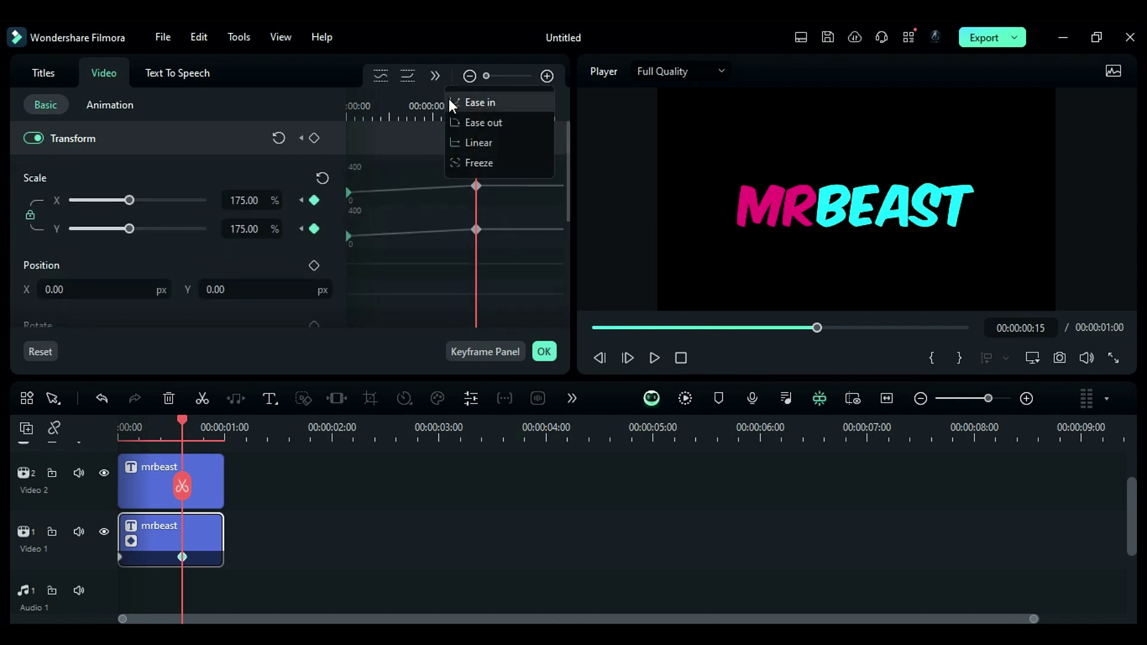
click(472, 103)
drag(486, 231, 485, 230)
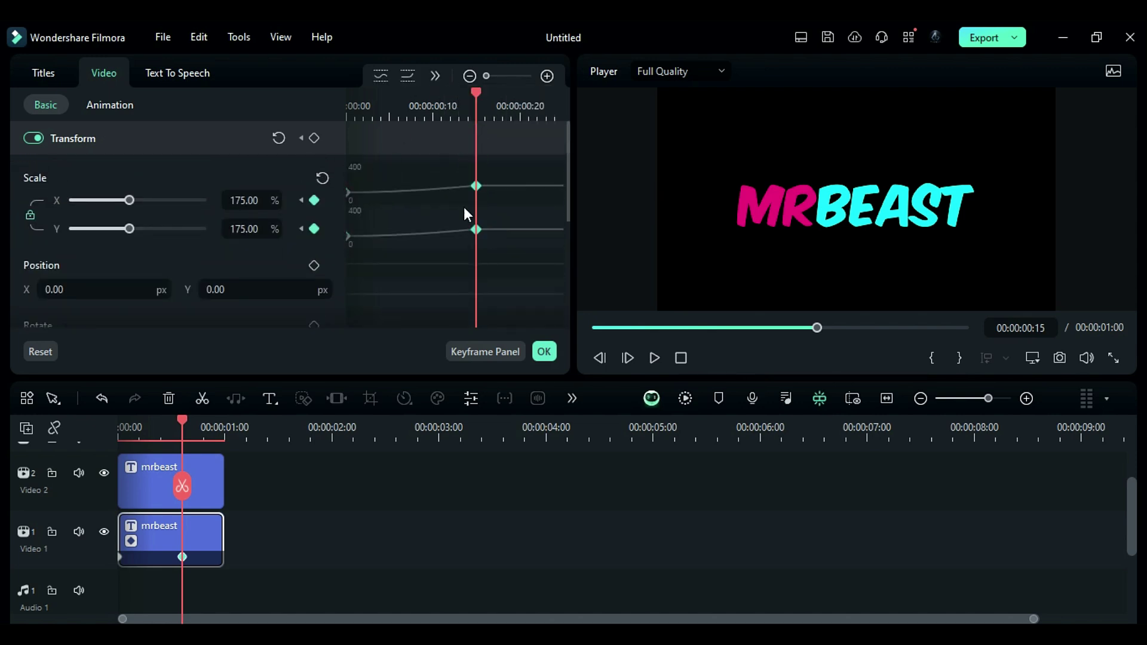
click(435, 74)
click(469, 103)
scroll(391, 275, down, 5)
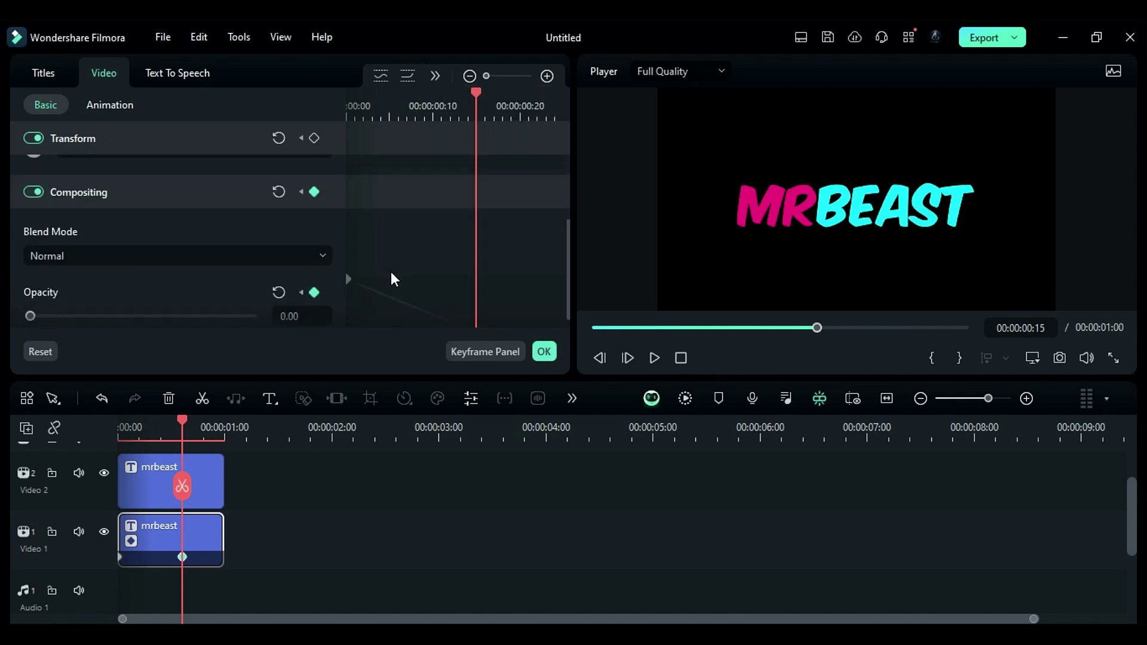
click(435, 75)
click(469, 123)
drag(463, 242, 476, 329)
click(435, 76)
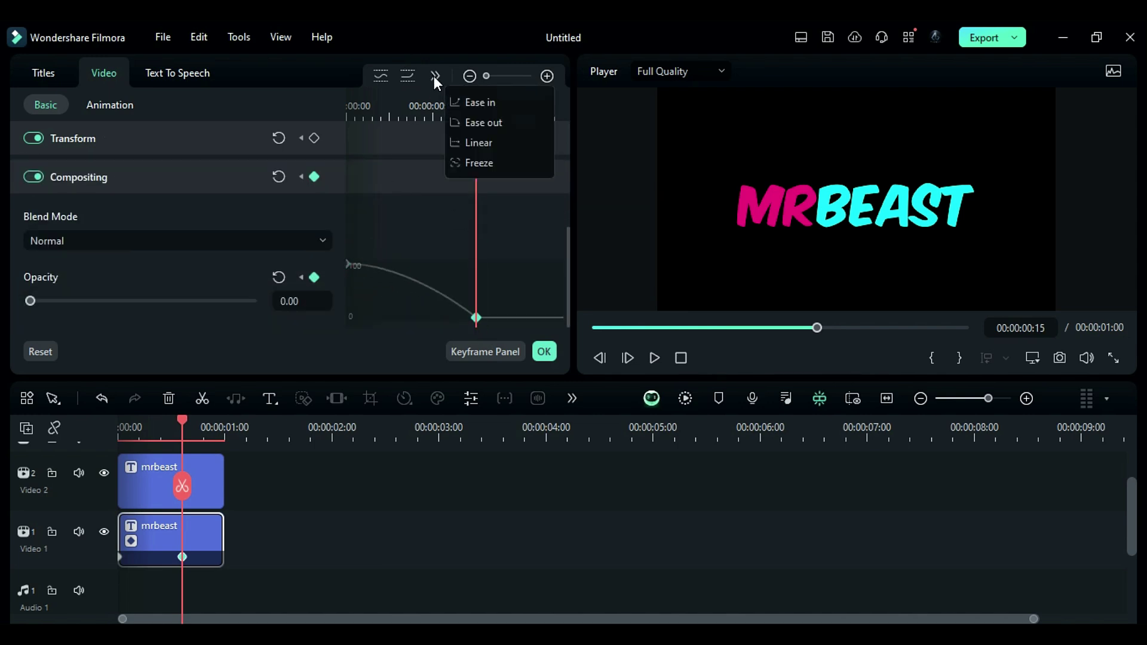
click(472, 103)
drag(273, 469, 205, 491)
Place a white solid-colour background on Video 1, trimmed to one second
click(106, 73)
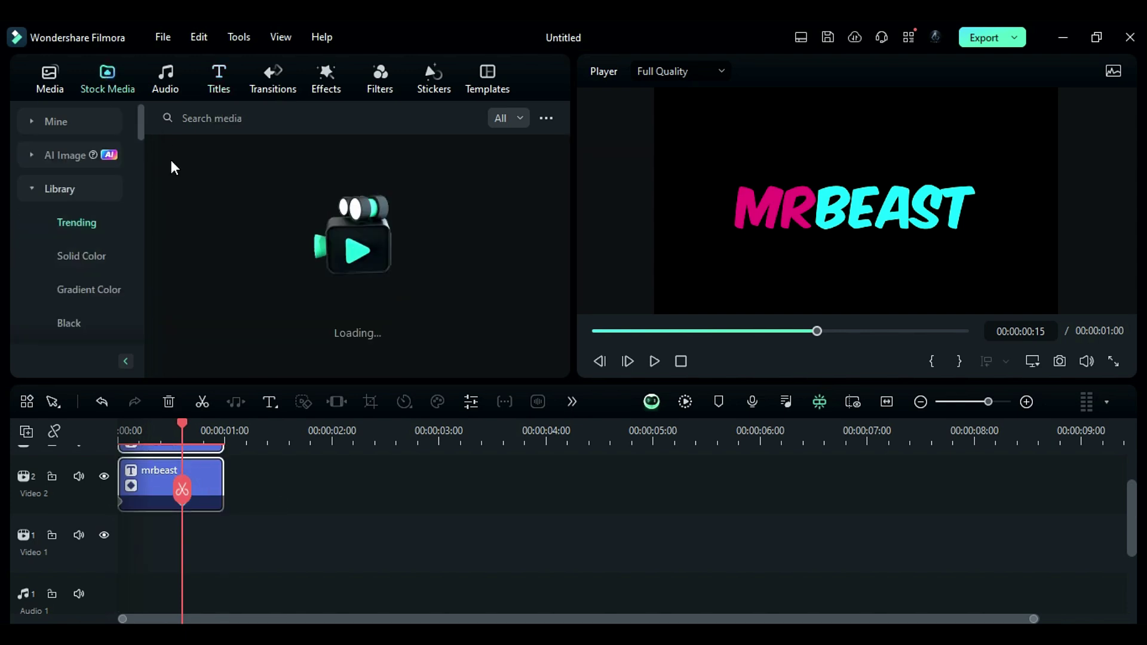
click(97, 255)
drag(214, 206, 156, 541)
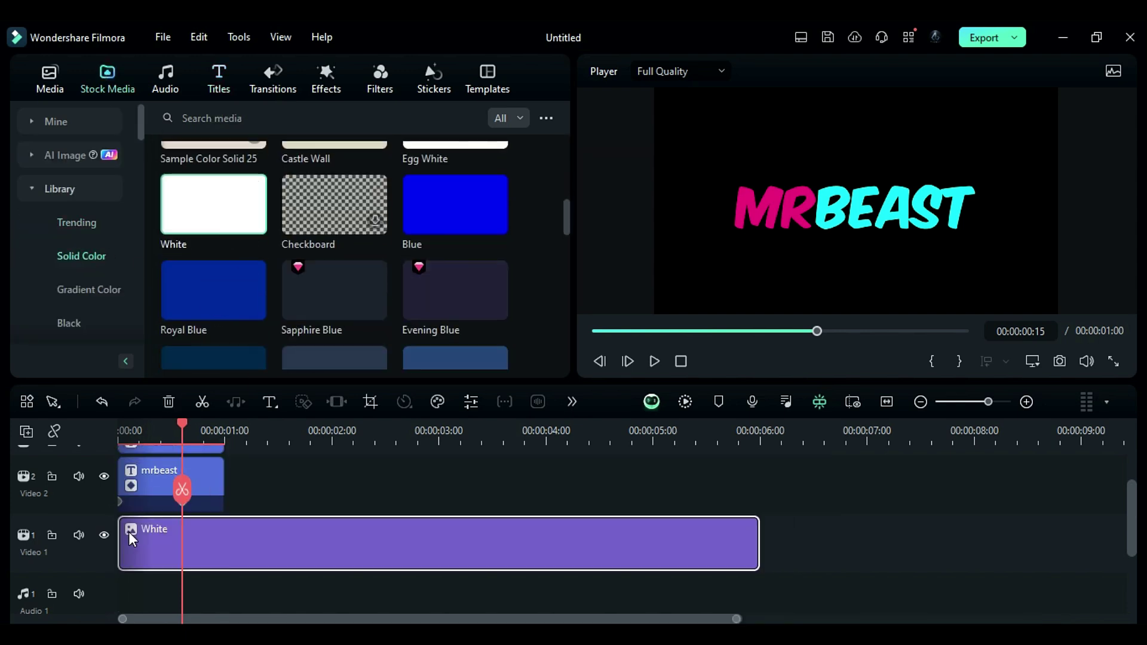
drag(760, 540, 220, 520)
Paste a copy of the one-second set and retitle it TEXT
key(ctrl+c)
key(ctrl+v)
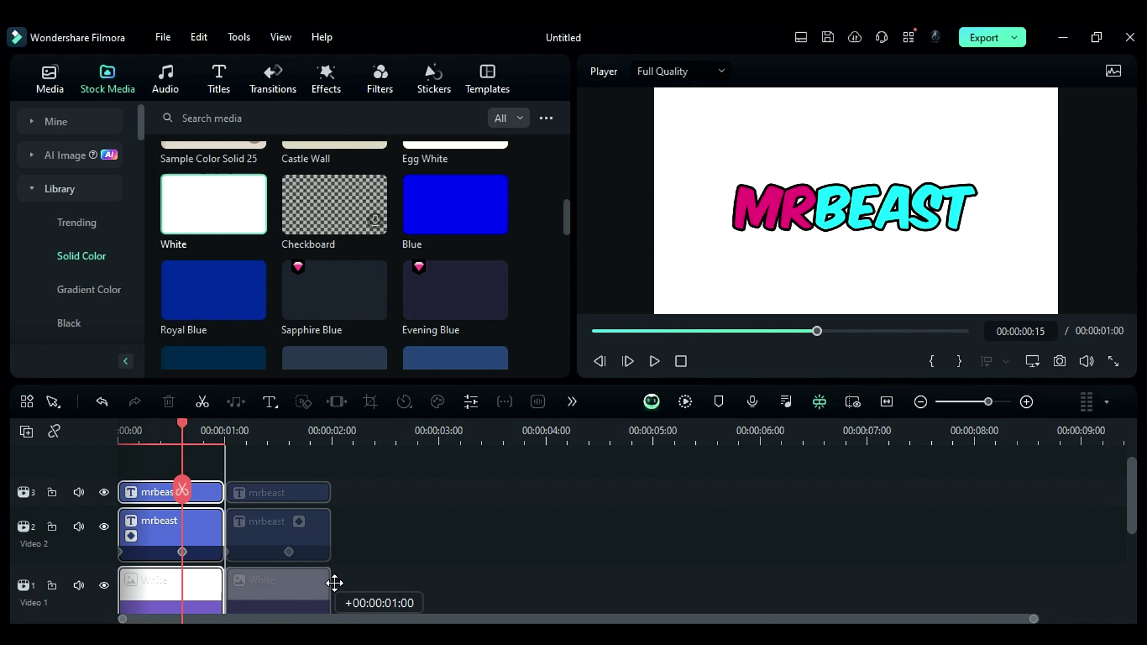
double_click(278, 516)
key(ctrl+a)
text(text)
key(BackSpace)
key(BackSpace)
Paste a third set retitled EFFECT in cyan and play the animation from the start
drag(341, 454, 303, 594)
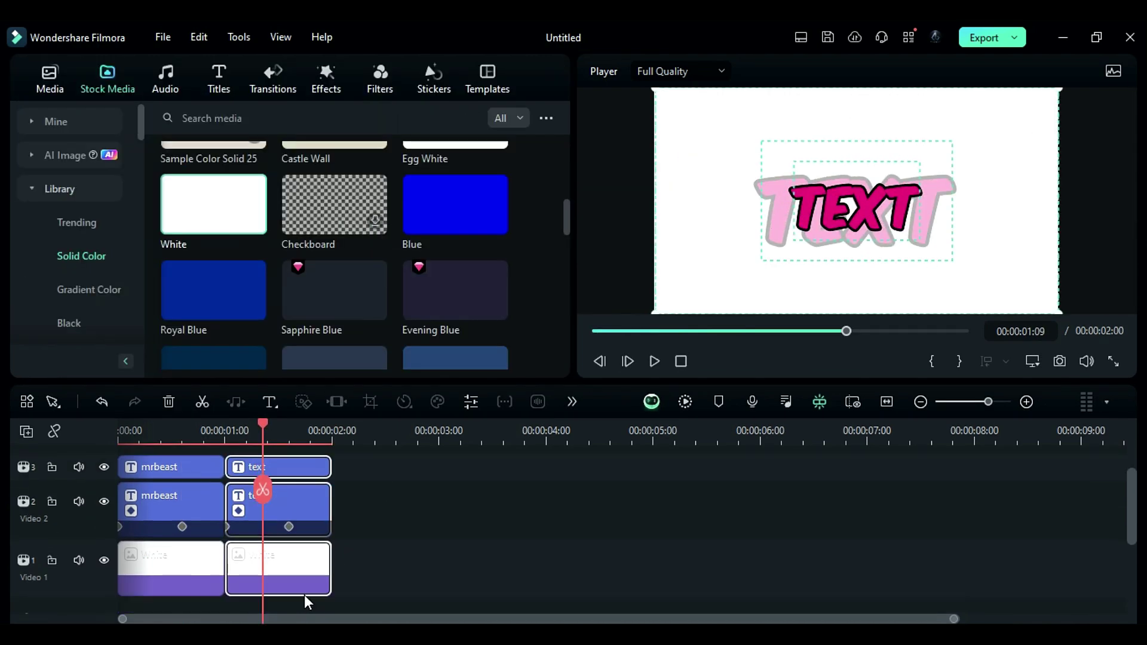
key(ctrl+c)
key(ctrl+v)
double_click(396, 463)
key(ctrl+a)
text(effect)
click(212, 251)
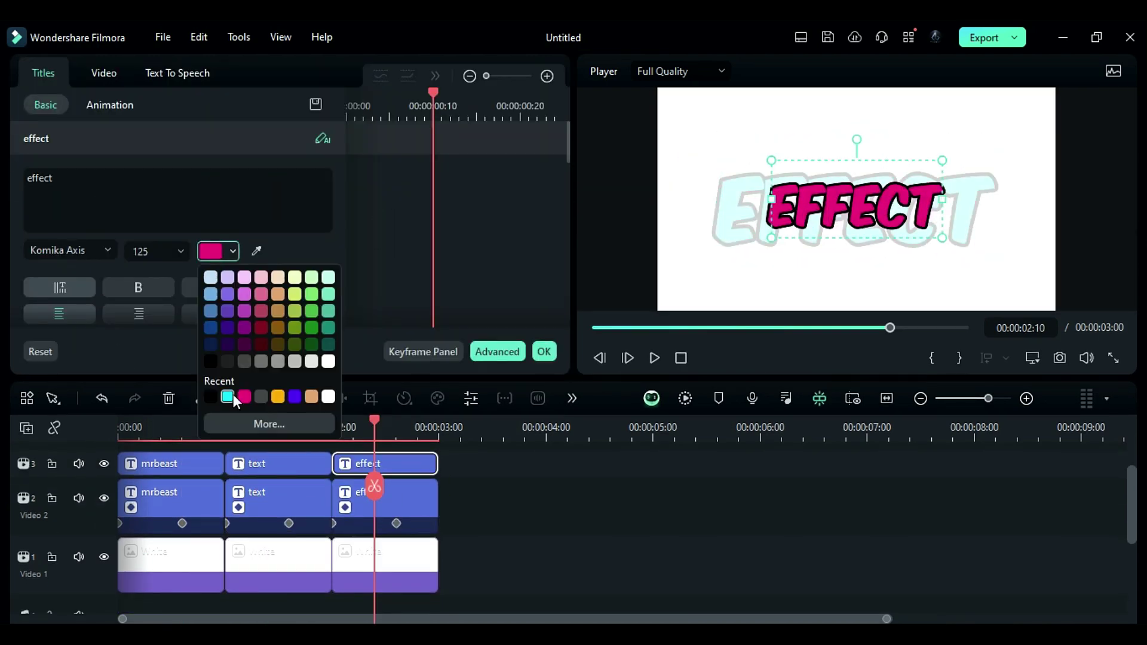
click(234, 396)
click(544, 351)
click(681, 358)
click(655, 357)
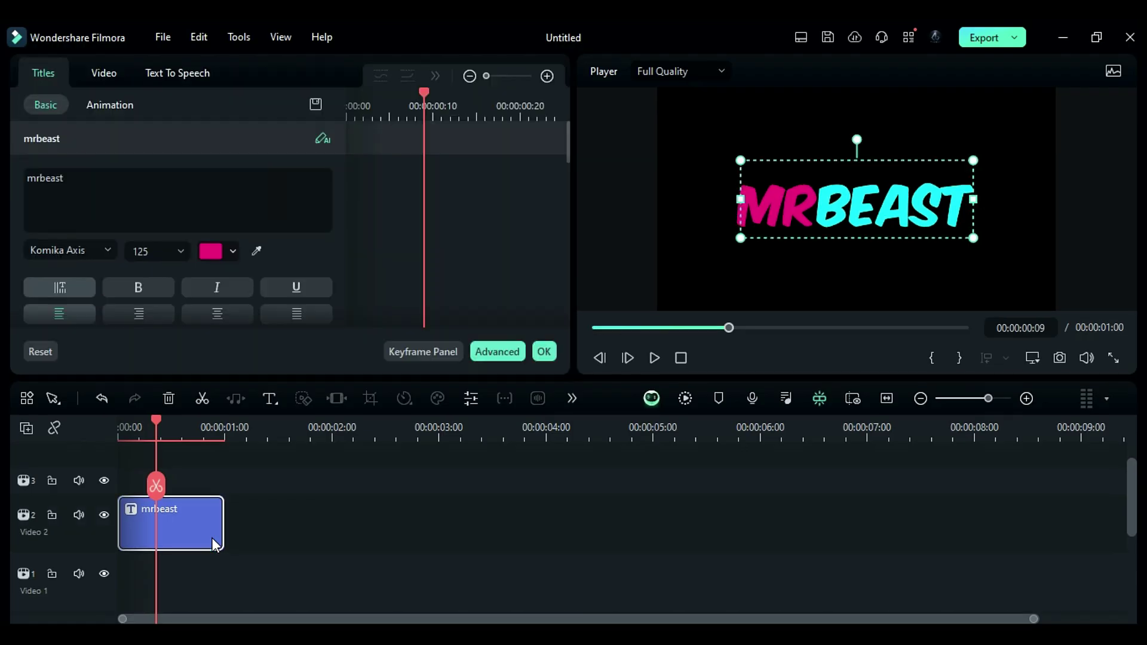
Switch off the MRBEAST title's outline in the advanced text editor and apply it
click(496, 351)
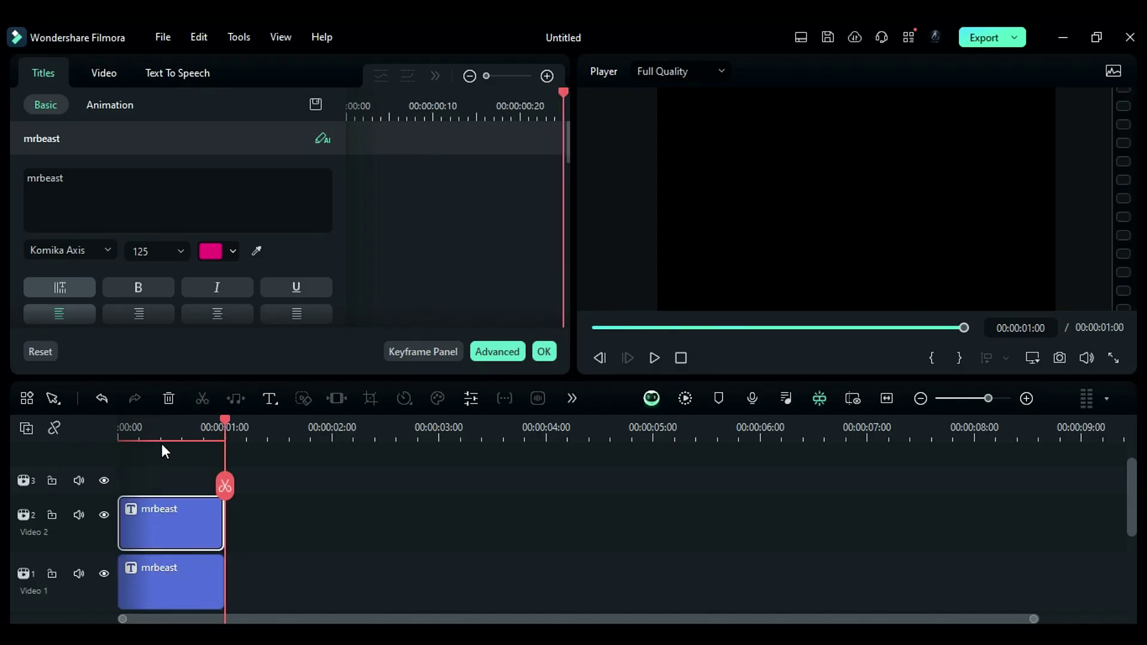
click(161, 443)
click(484, 357)
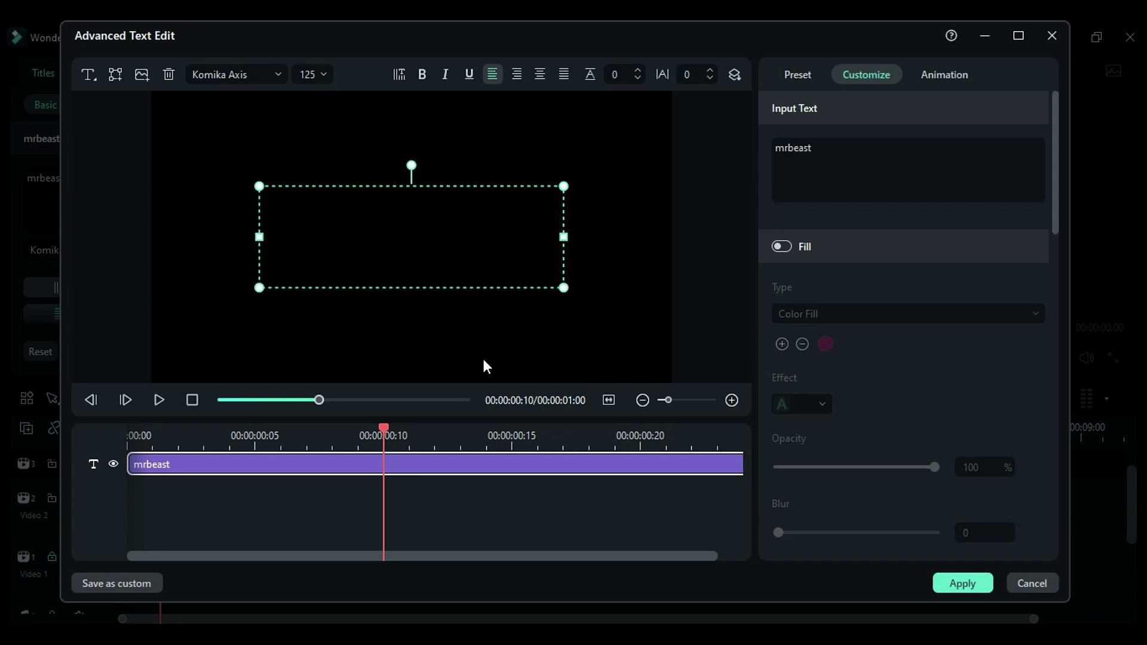
scroll(830, 370, down, 2)
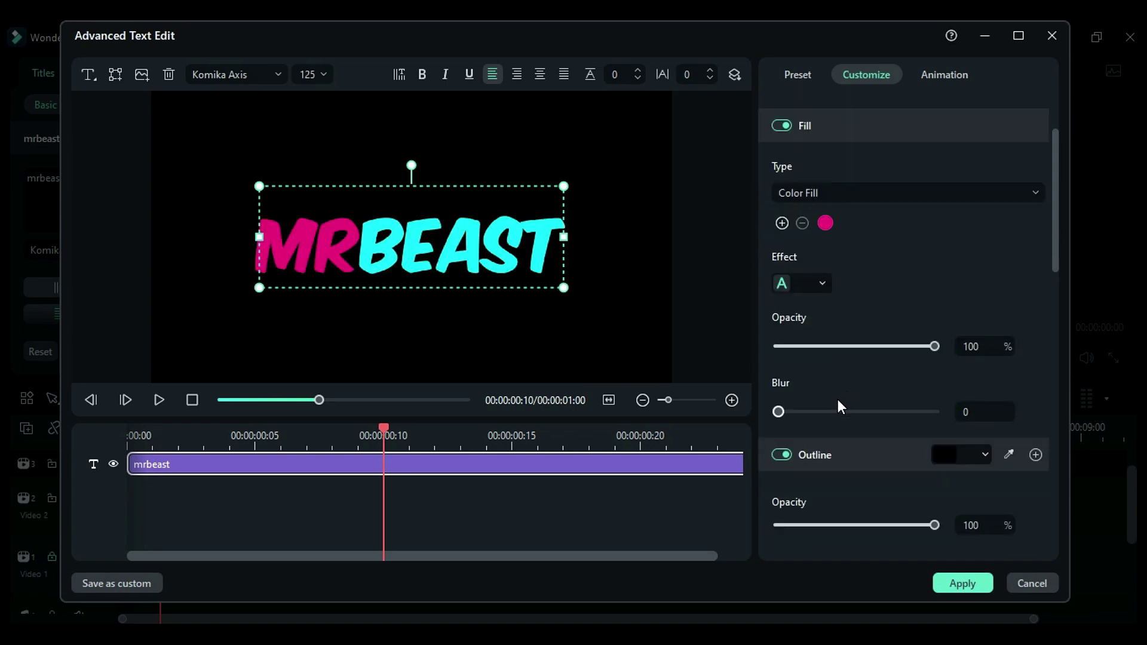
click(783, 457)
click(964, 584)
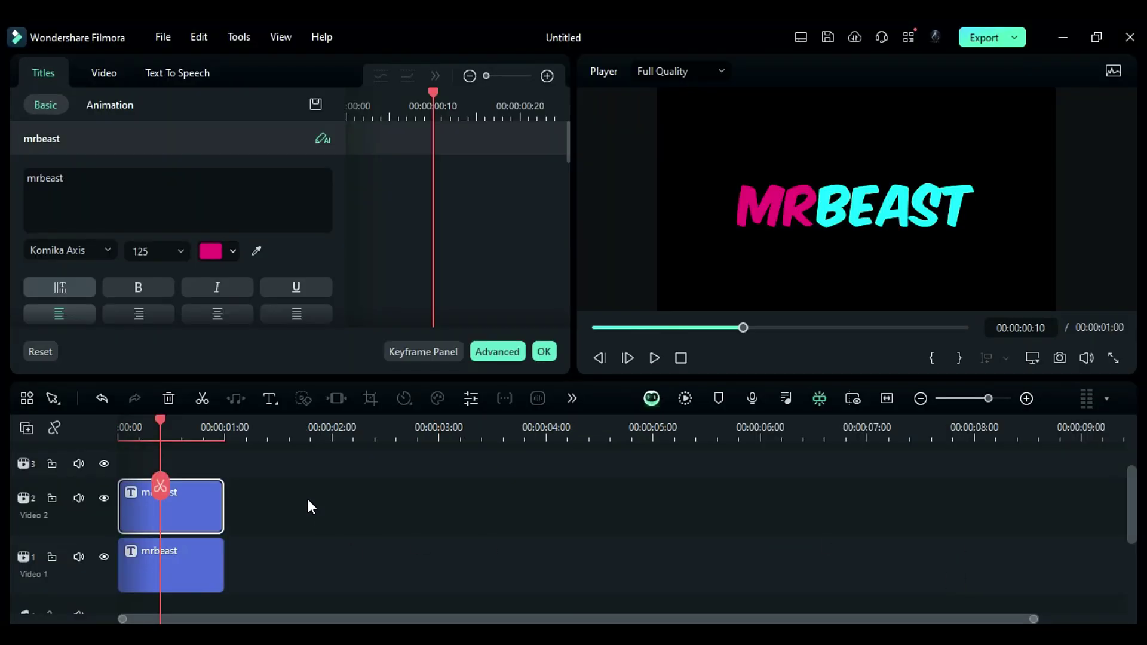
Combine both stacked title clips into a compound clip named Compound Clip 1
drag(286, 499, 196, 550)
right_click(196, 550)
click(256, 445)
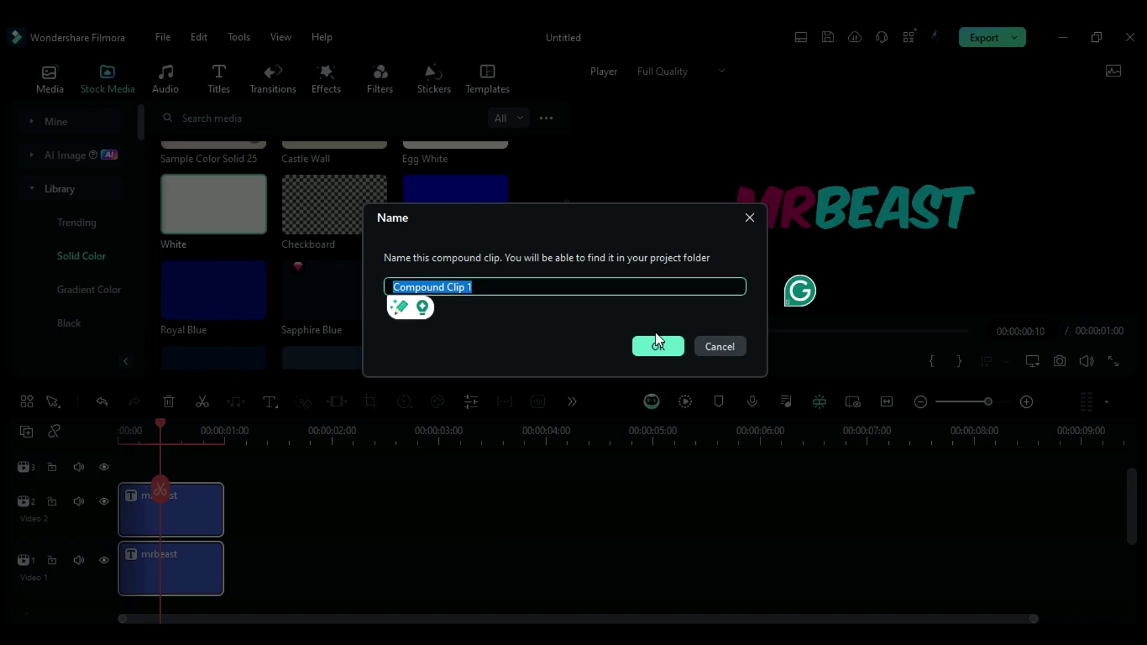
click(656, 343)
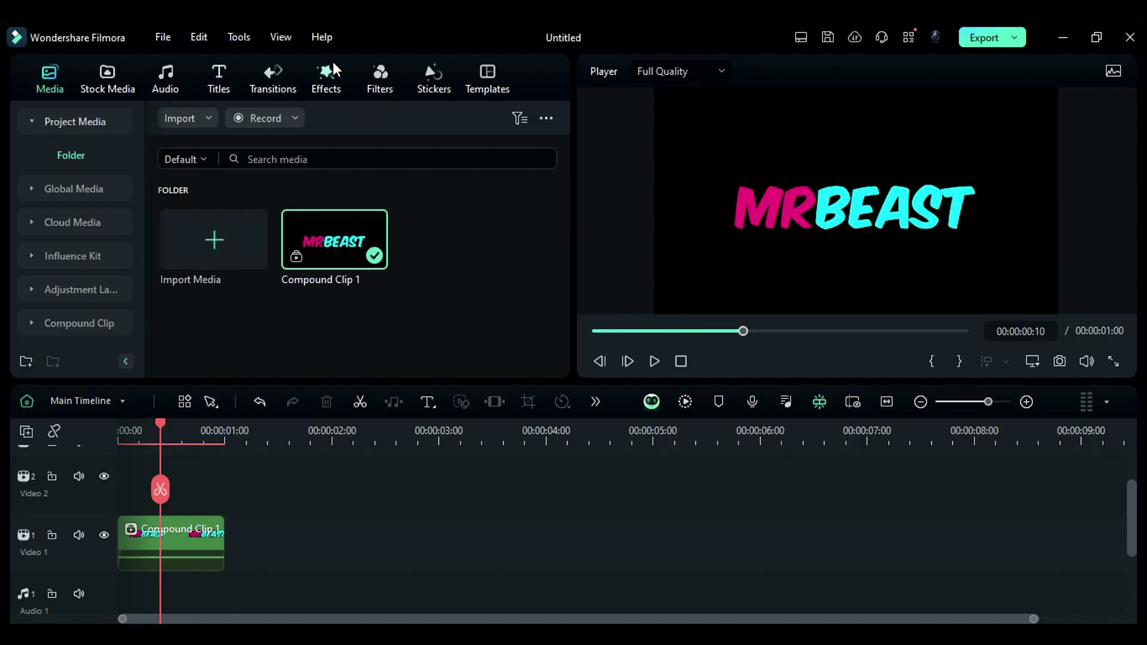
Apply BCC Scanline from Boris FX Stylize to the compound clip
click(333, 63)
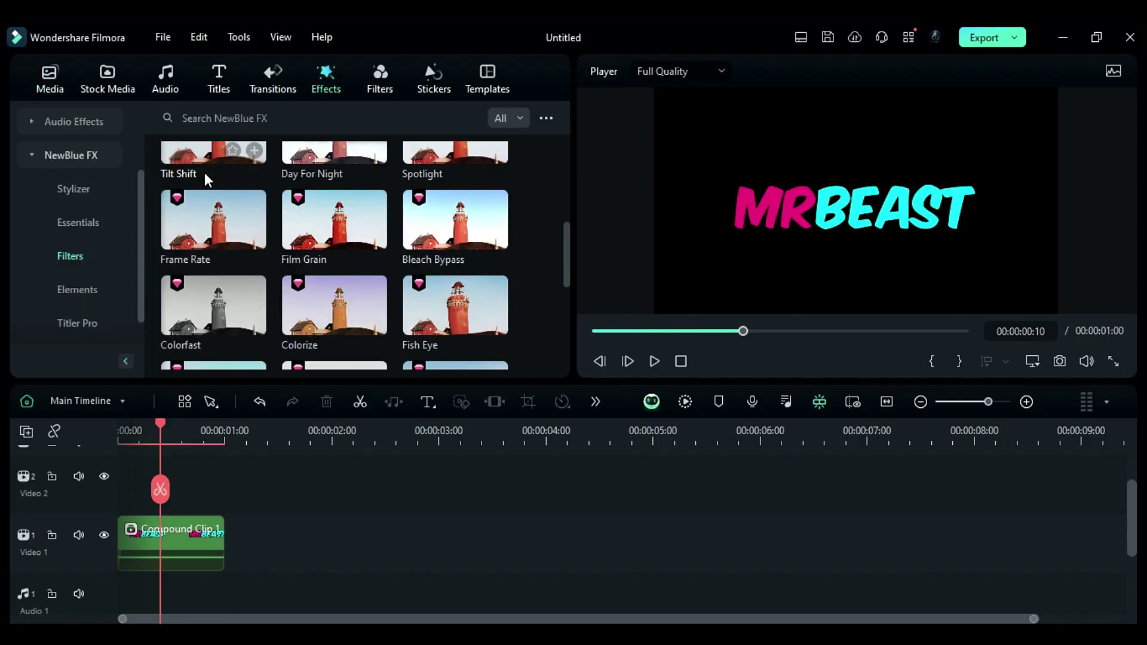
click(33, 285)
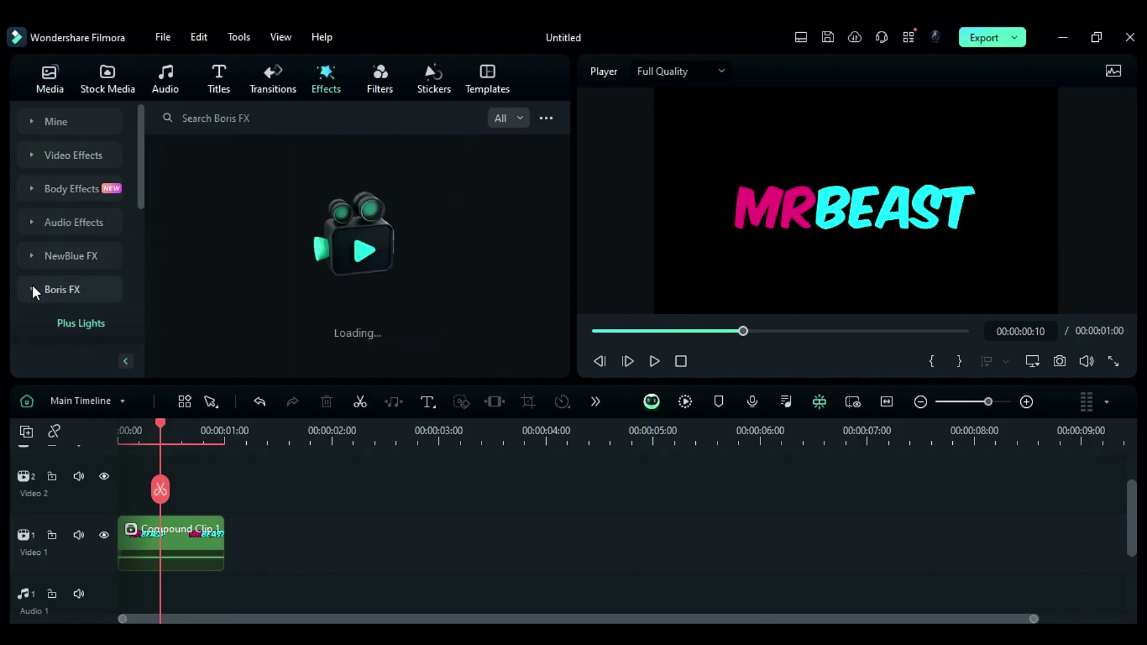
scroll(74, 323, down, 3)
click(72, 189)
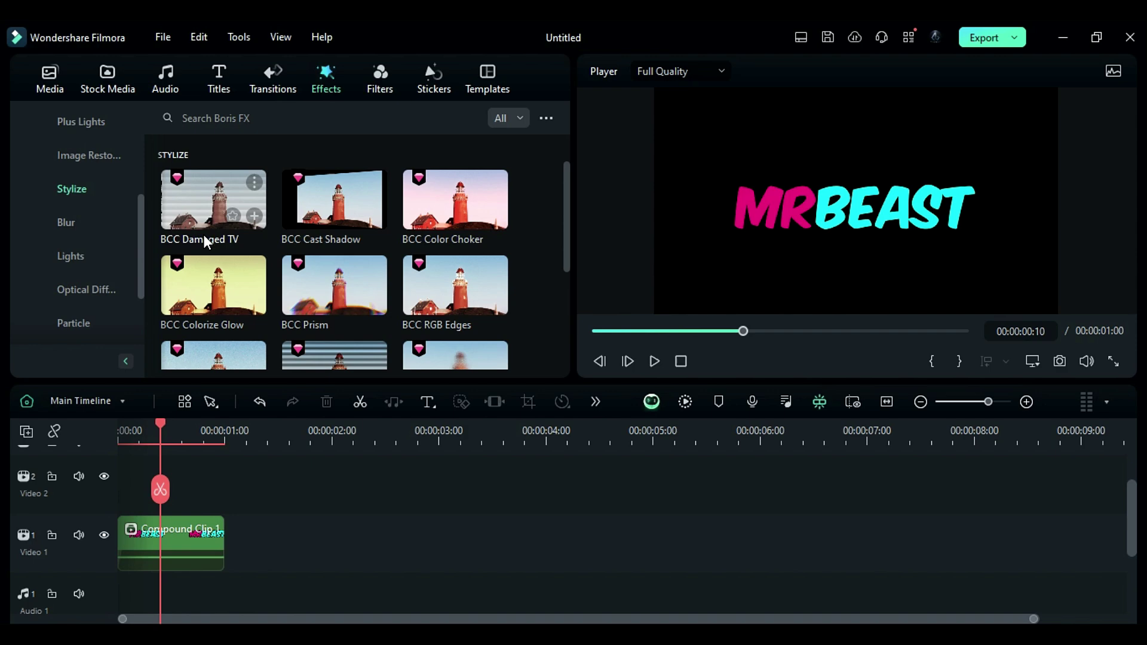
scroll(296, 264, down, 3)
drag(311, 272, 184, 523)
Set the scanline Size to 5.70 and Thickness to 89
double_click(184, 518)
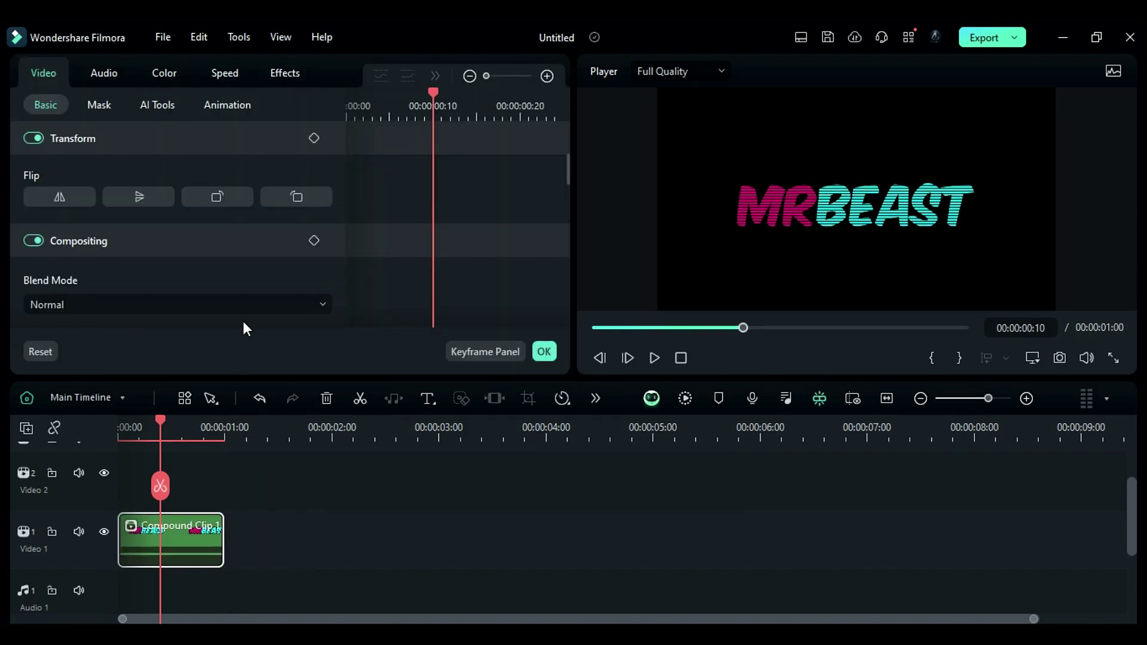
click(287, 73)
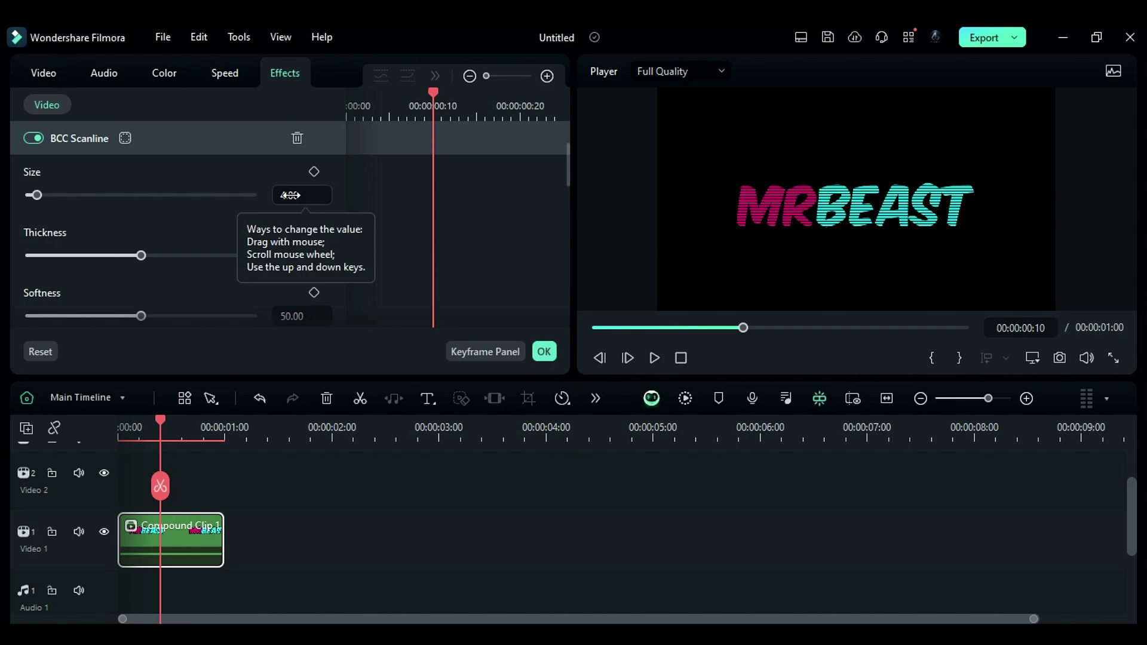
key(Return)
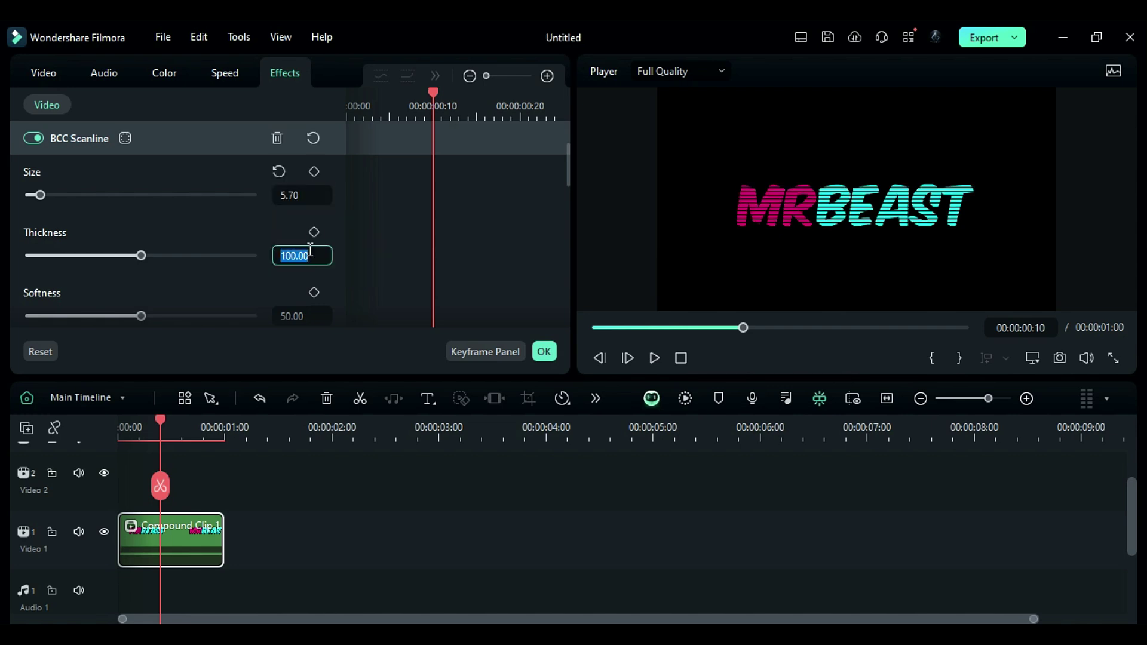
key(Return)
scroll(307, 271, down, 1)
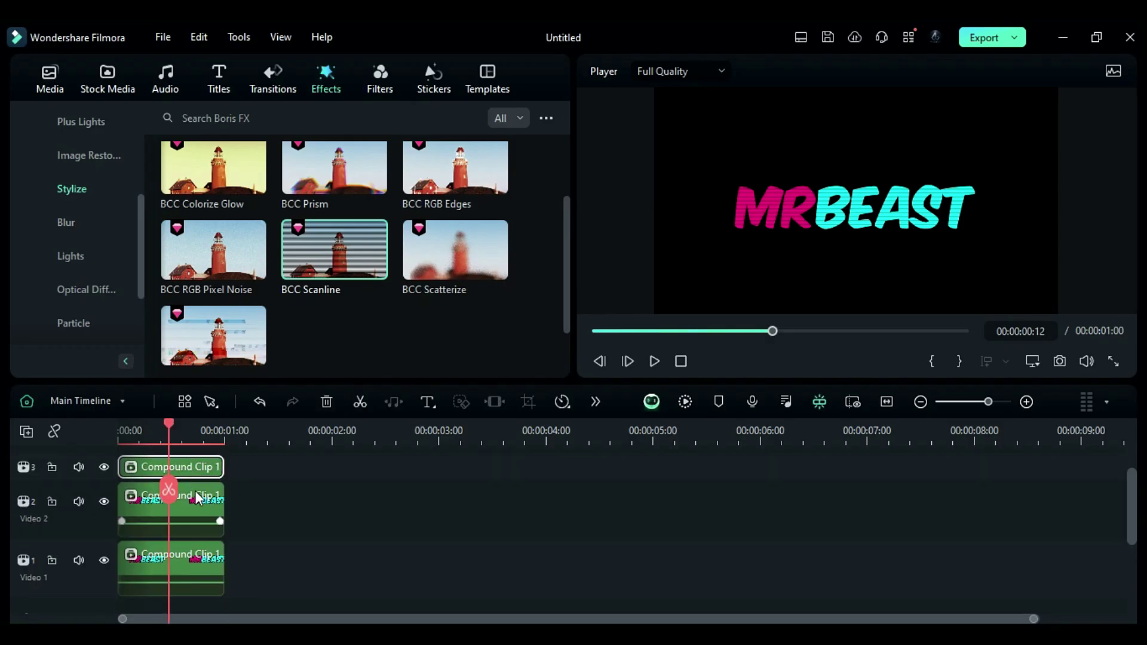
Remove the BCC Scanline effect from the middle compound copy
double_click(199, 501)
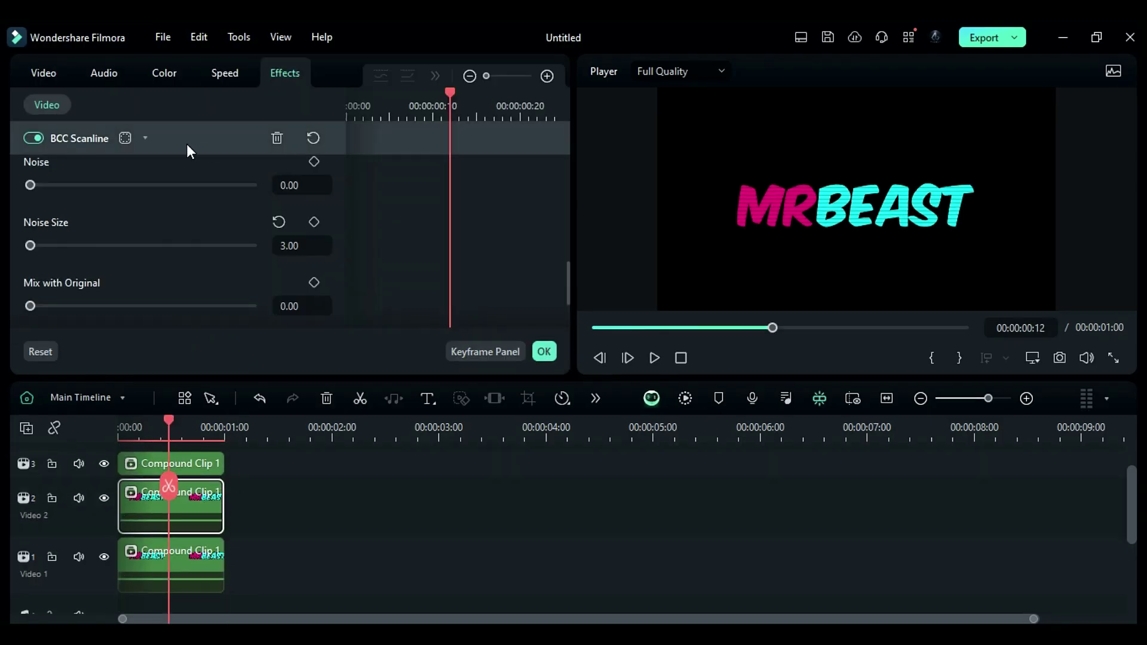
click(274, 141)
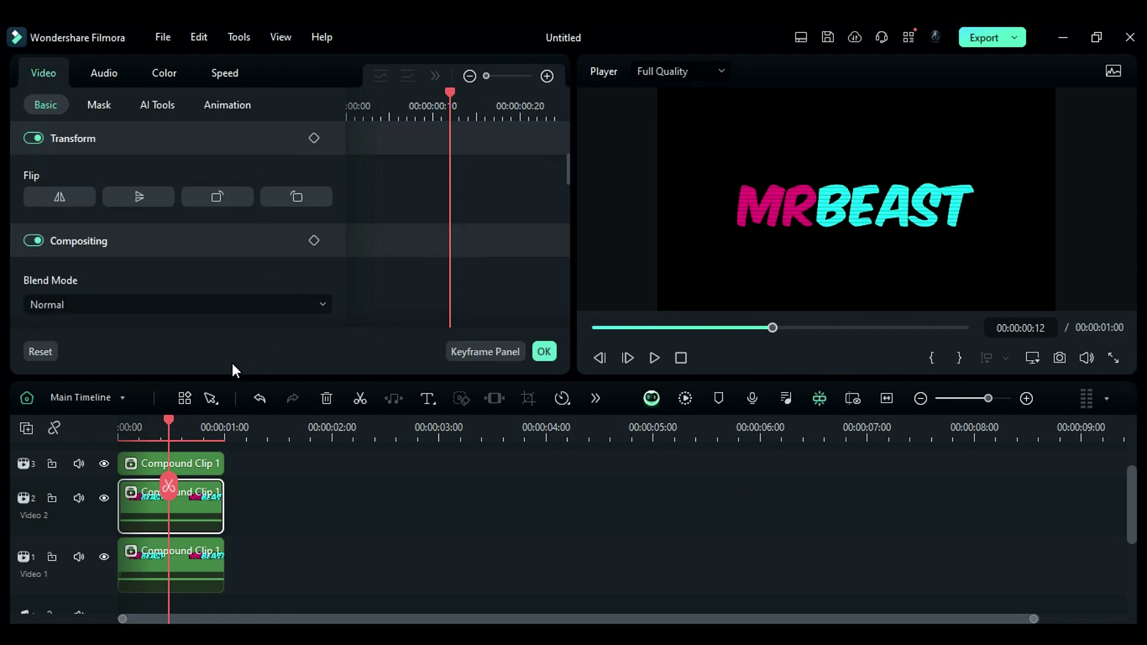
click(544, 351)
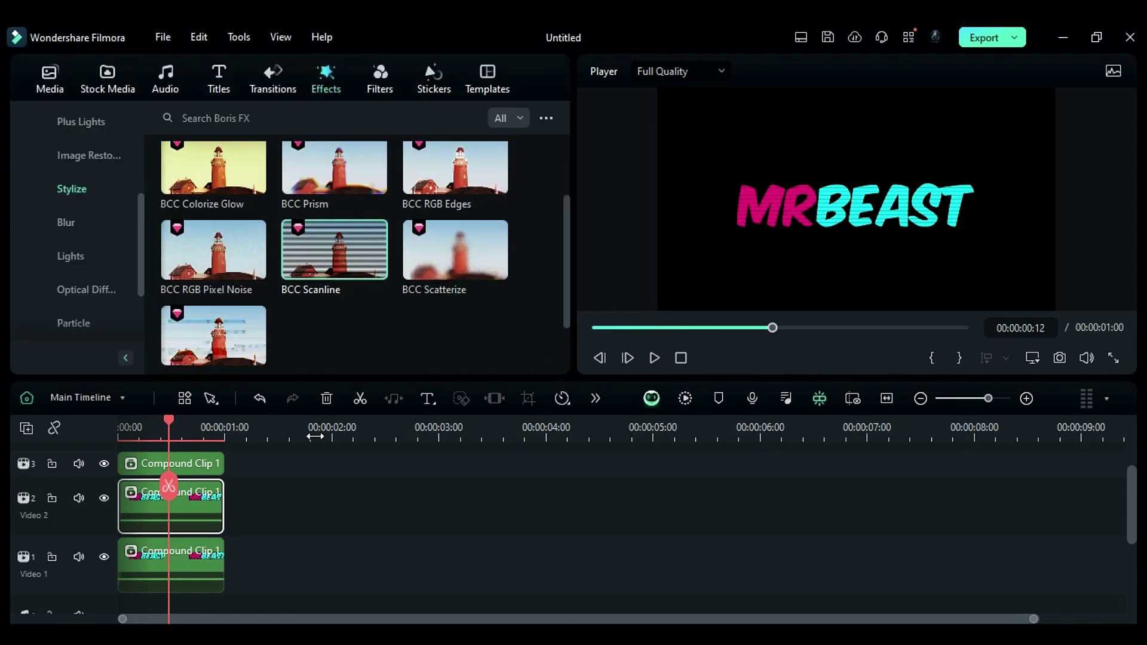
Add BCC Fast Lens Blur to the middle copy with Iris Scale 29 and Gamma 220
click(87, 233)
drag(313, 311, 189, 518)
double_click(189, 517)
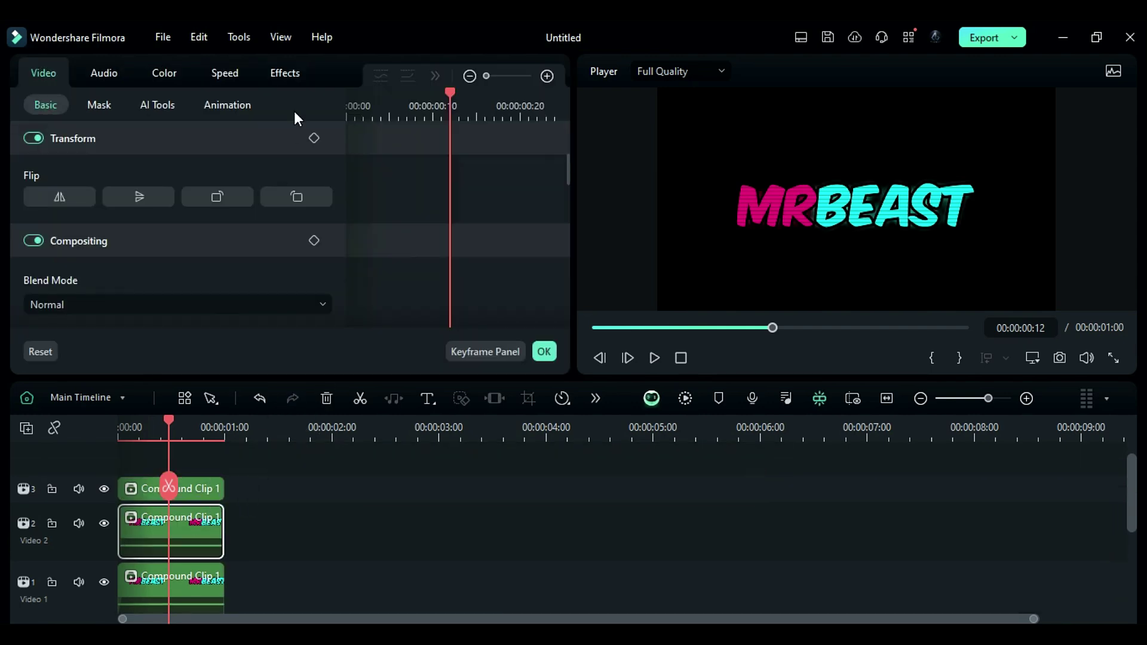
click(288, 74)
scroll(206, 256, down, 2)
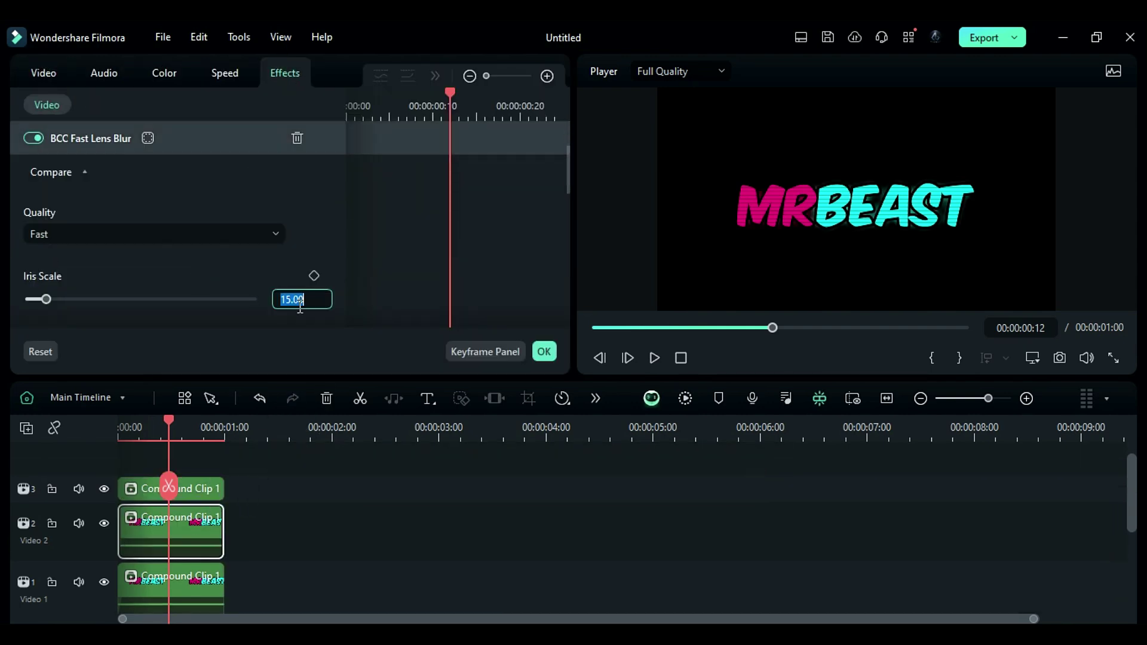
click(300, 306)
text(29)
key(Return)
scroll(301, 307, down, 1)
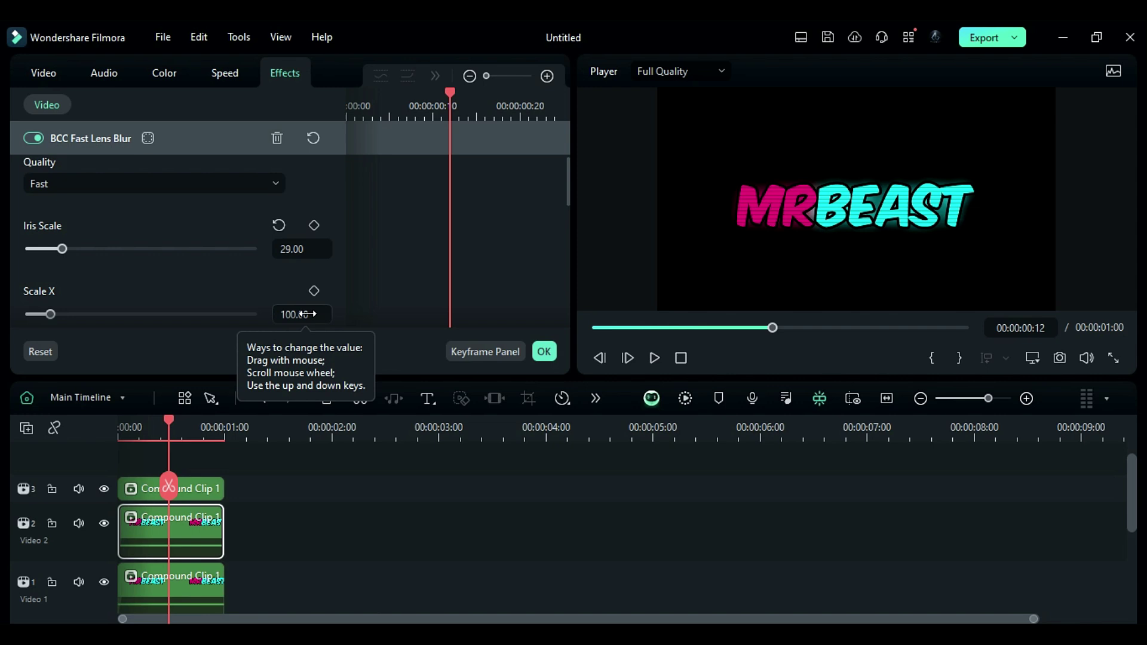
scroll(218, 284, down, 4)
click(310, 291)
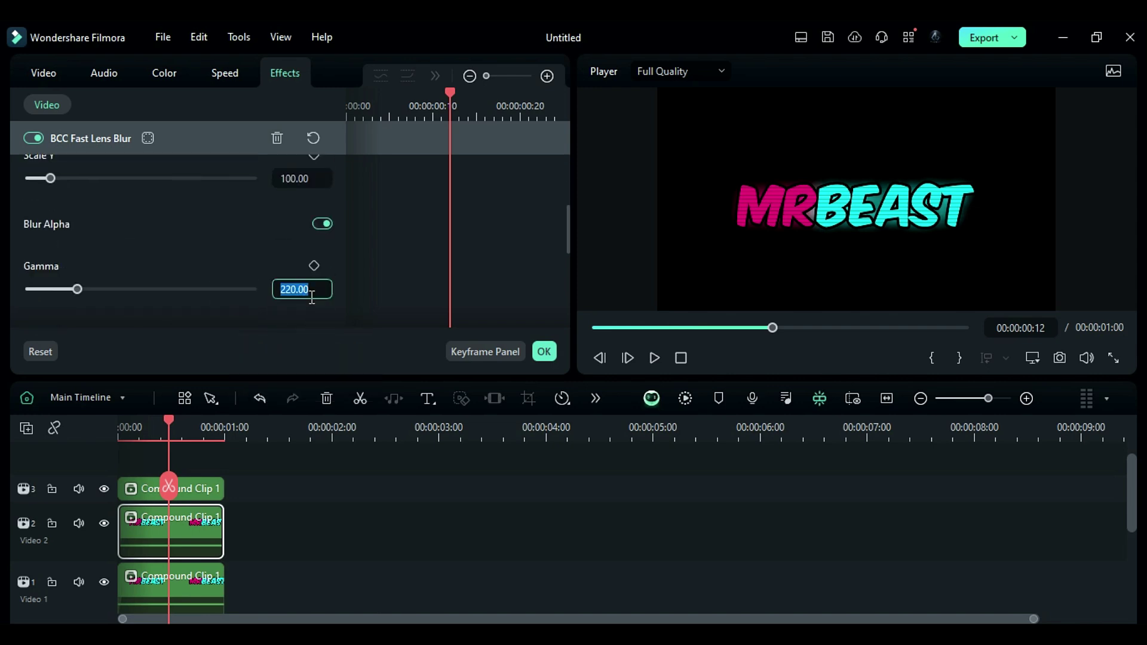
Stretch the middle copy to 120% vertical scale
click(51, 74)
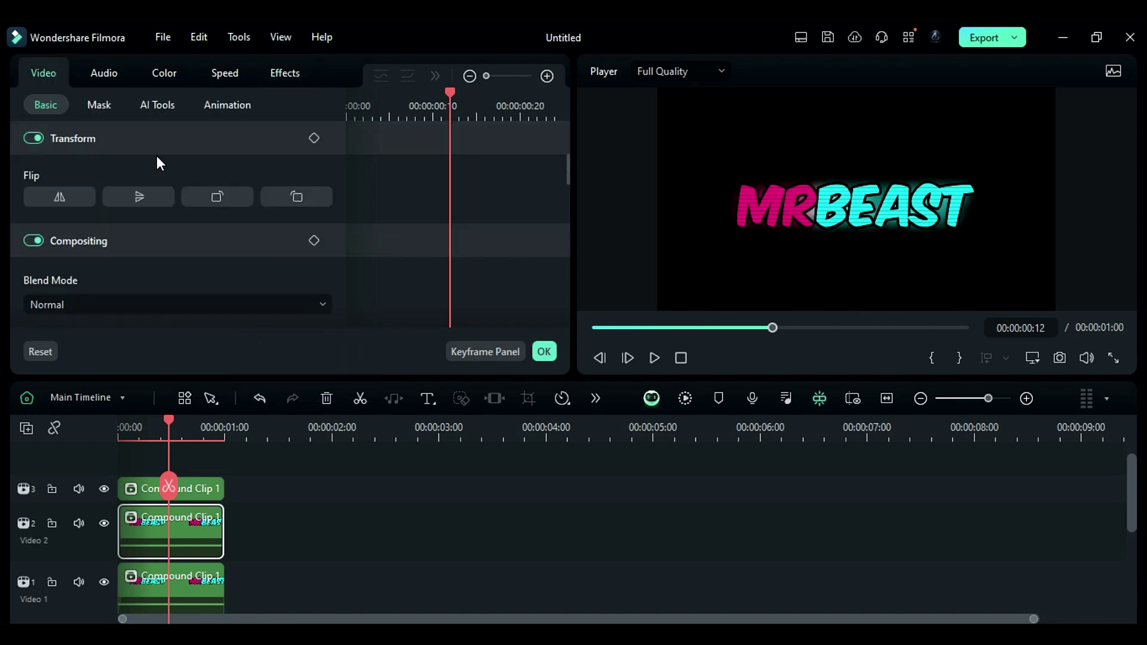
drag(240, 233, 251, 233)
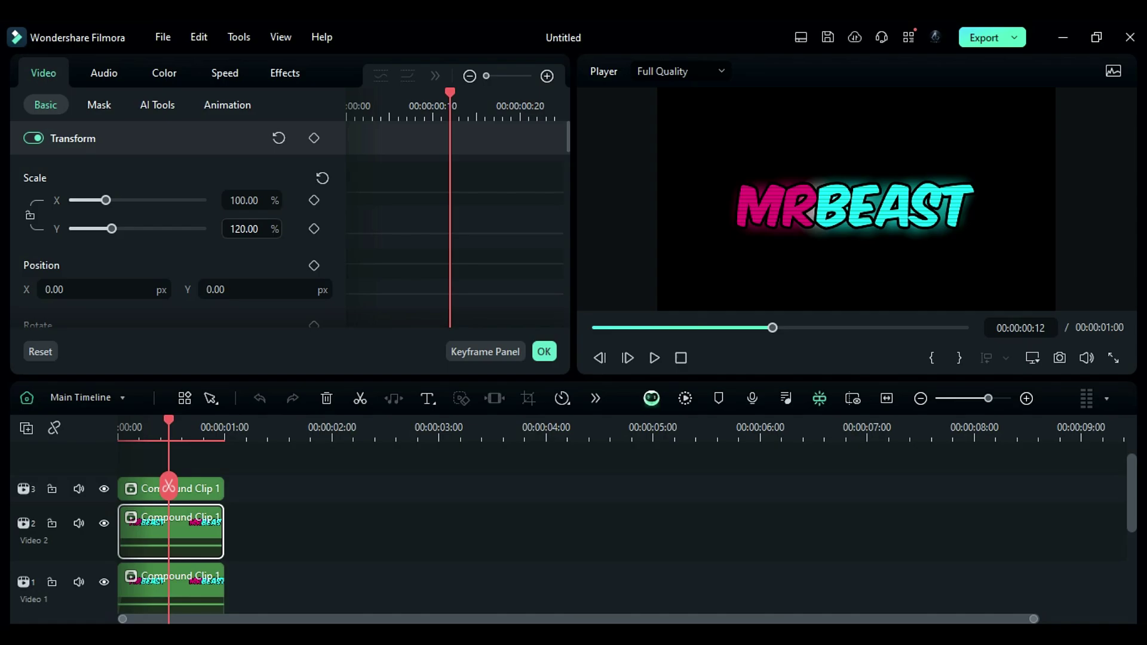
click(544, 351)
Render the preview and play back the blurred, scanlined MRBEAST title
click(687, 396)
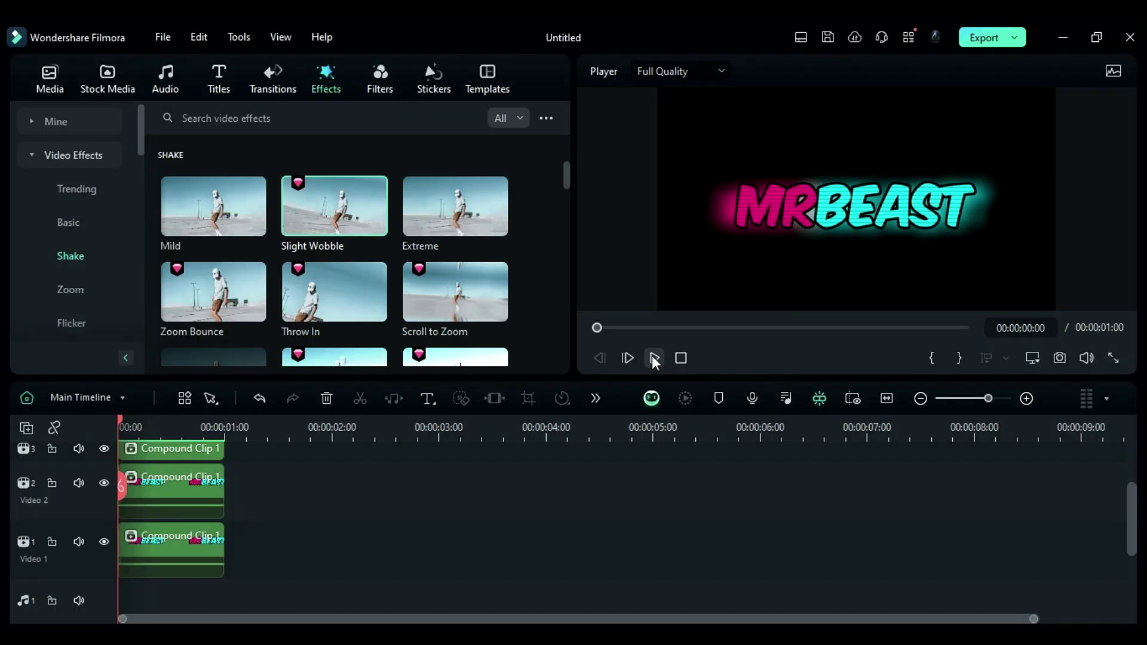
click(655, 358)
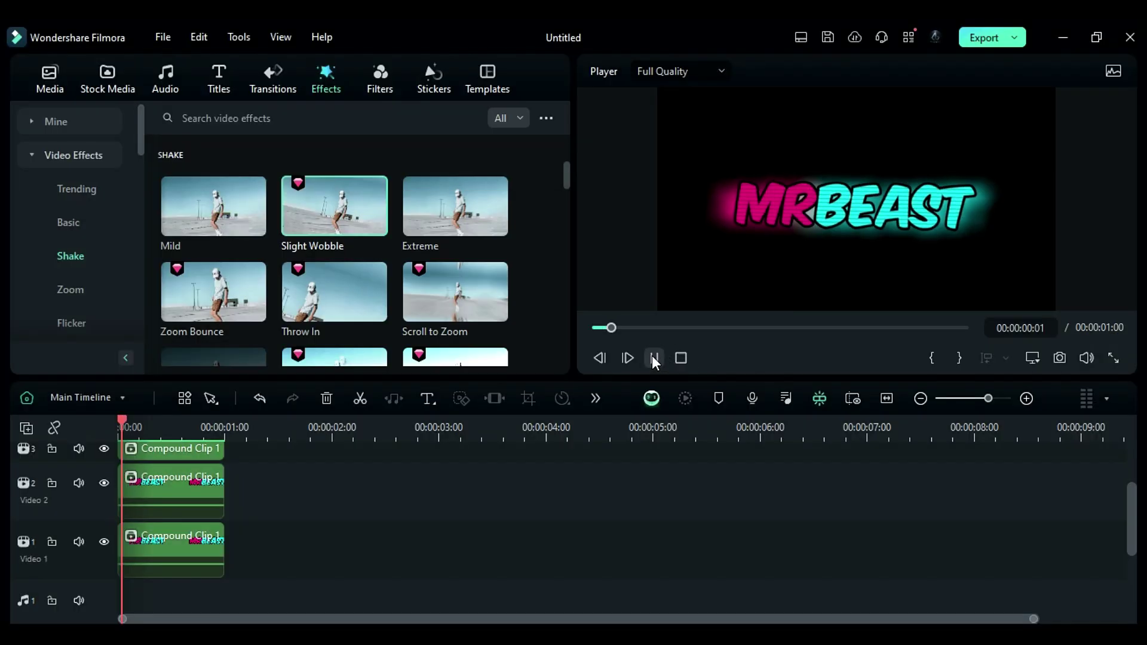